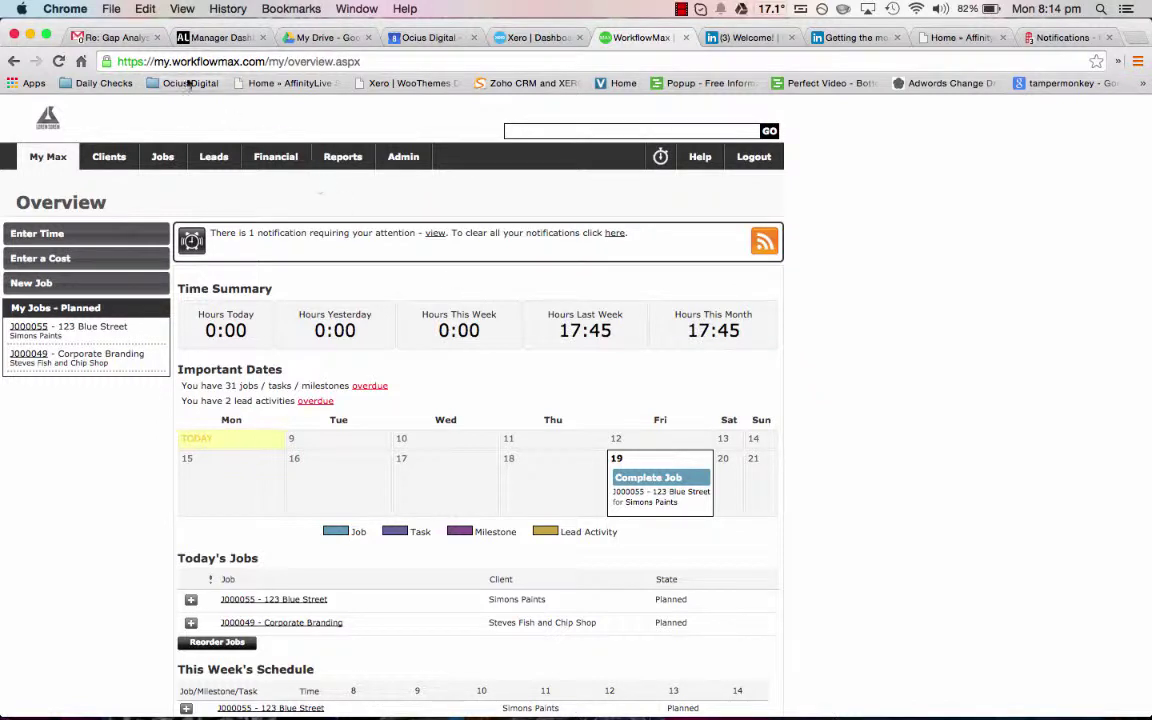
Open the daily time sheet with the entry date kept at 08-Dec-2014
{"action": "left_click_drag", "start_coordinate": [155, 63], "coordinate": [261, 62]}
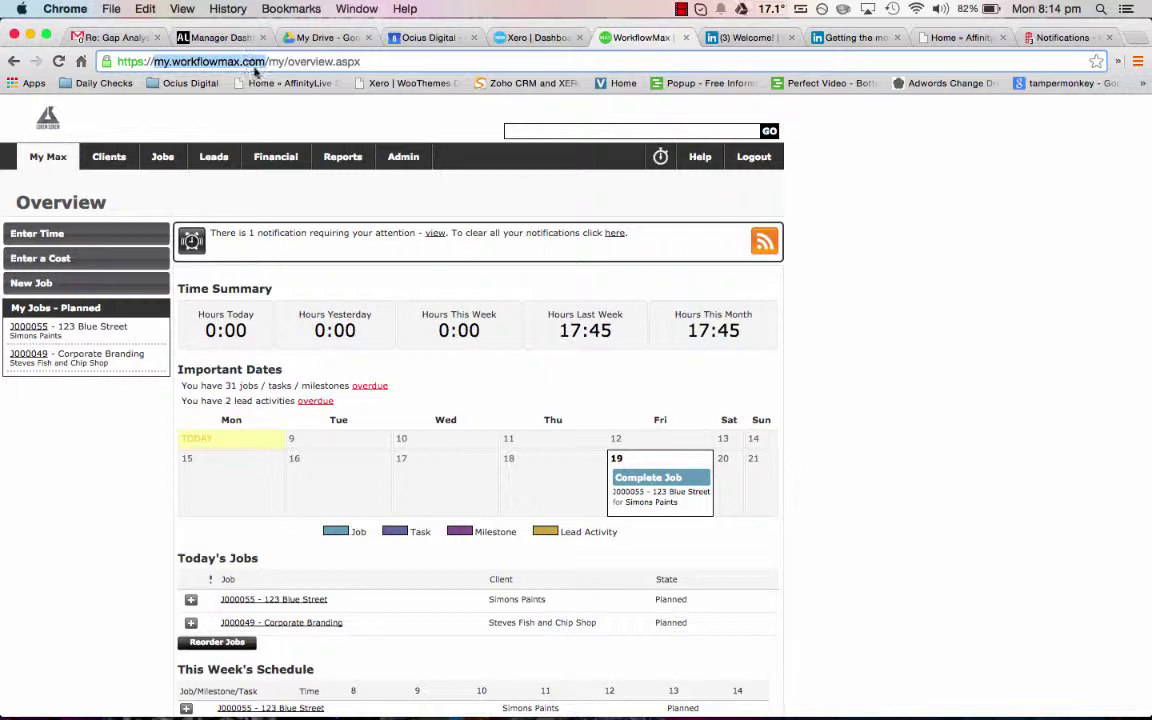
{"action": "left_click", "coordinate": [286, 193]}
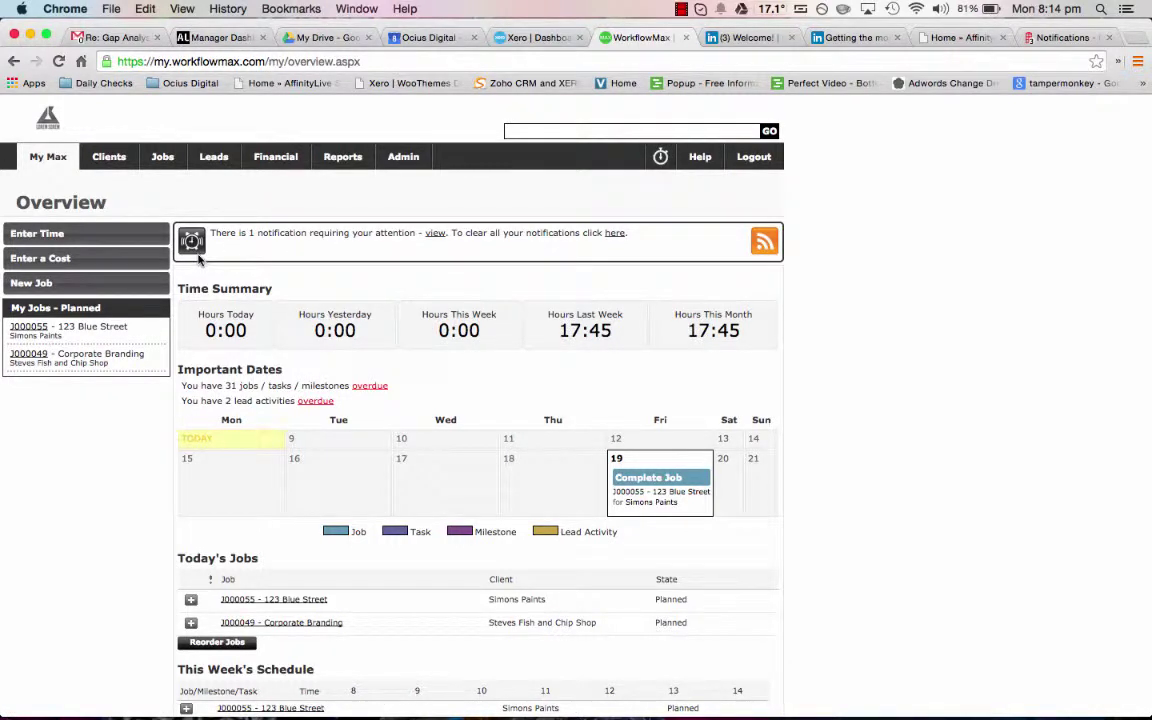
{"action": "left_click", "coordinate": [111, 236]}
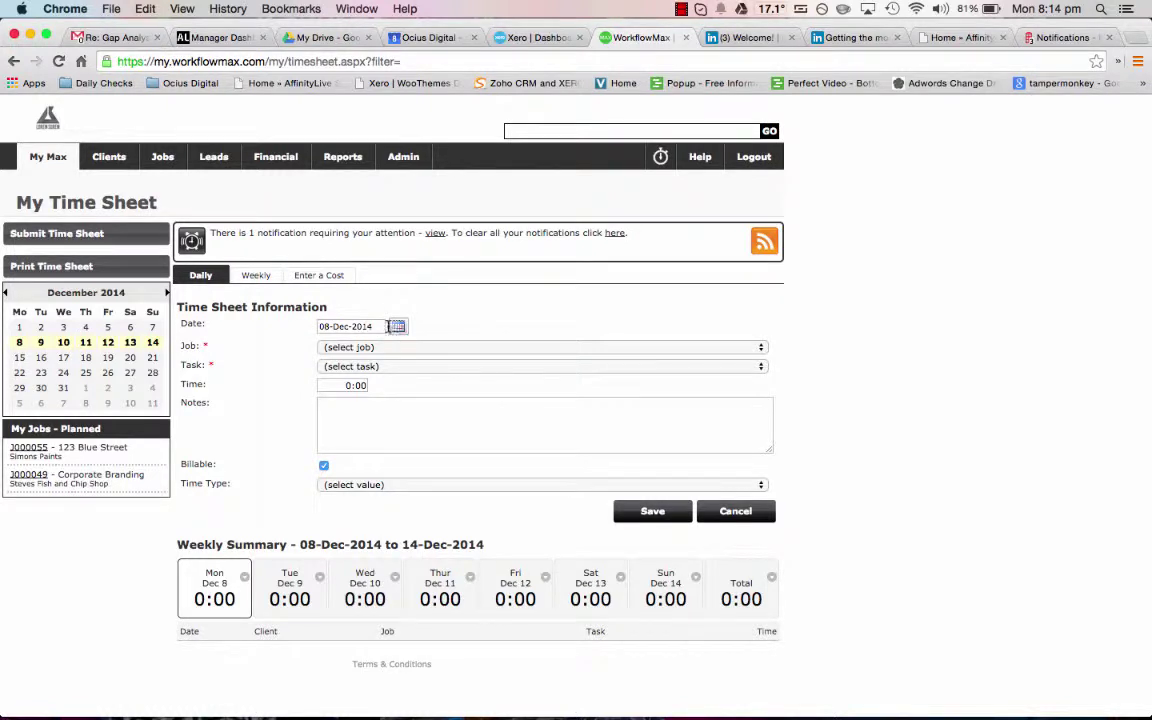
{"action": "left_click", "coordinate": [398, 328]}
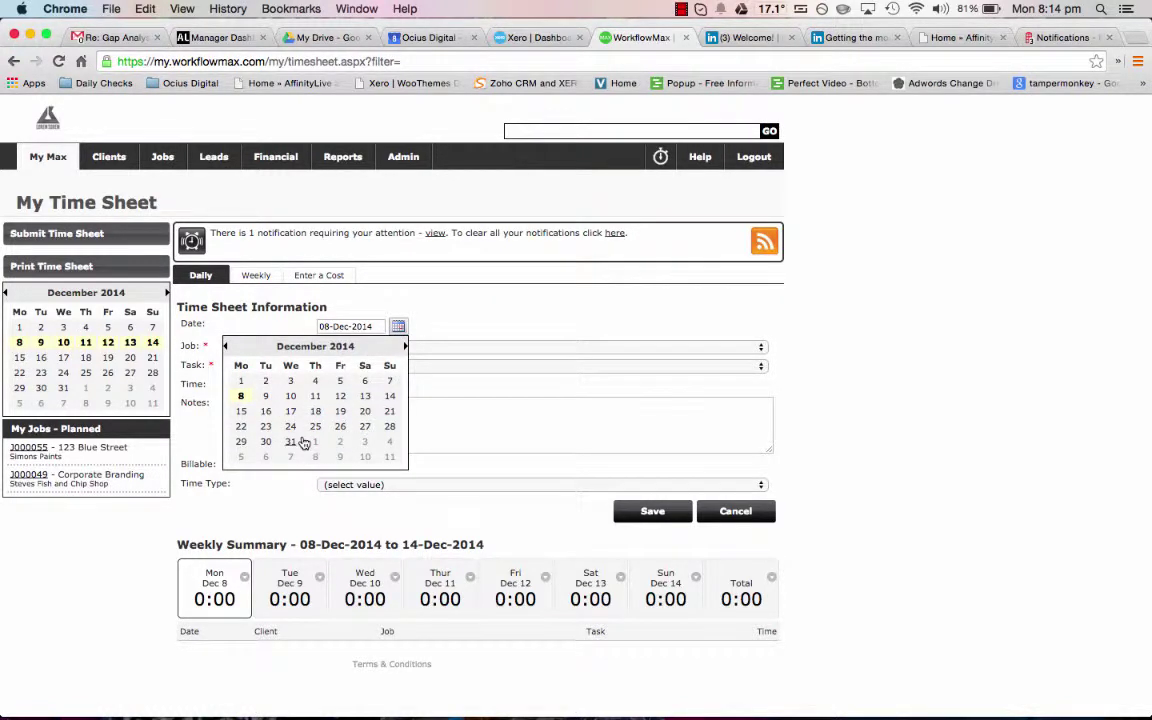
{"action": "left_click", "coordinate": [502, 316]}
Log 4:00 of Copywriting on Simons Paints job J000037 with blog-article notes and save it
{"action": "left_click", "coordinate": [437, 347]}
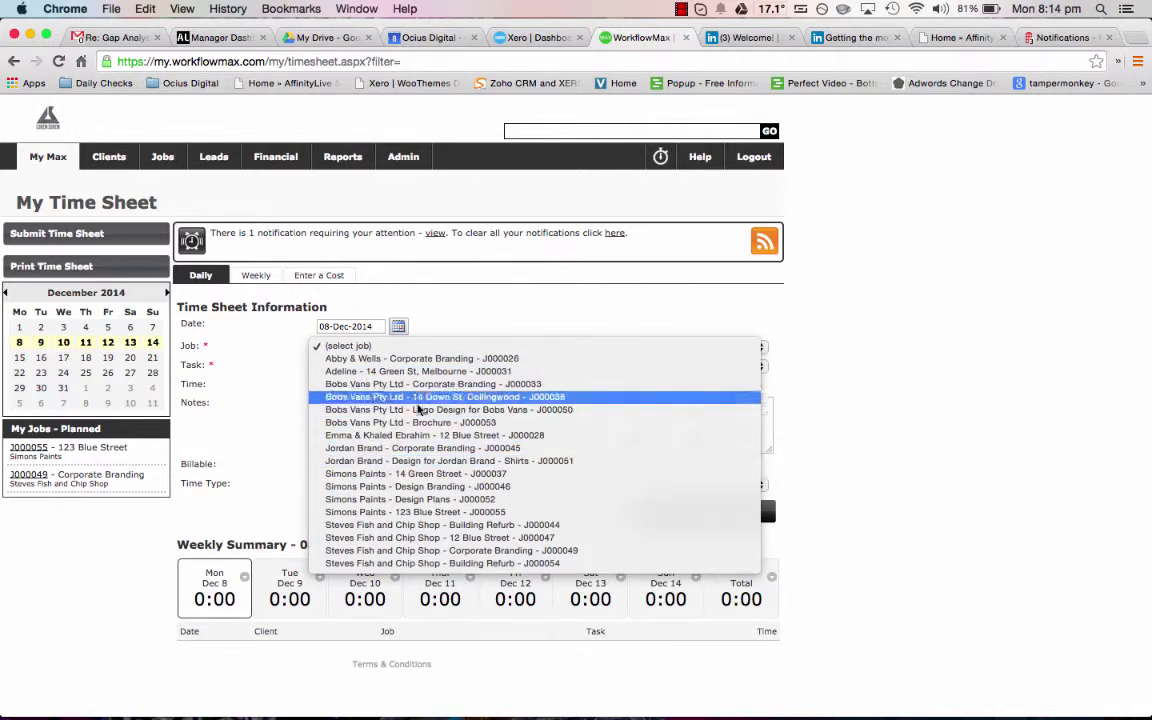
{"action": "left_click", "coordinate": [490, 476]}
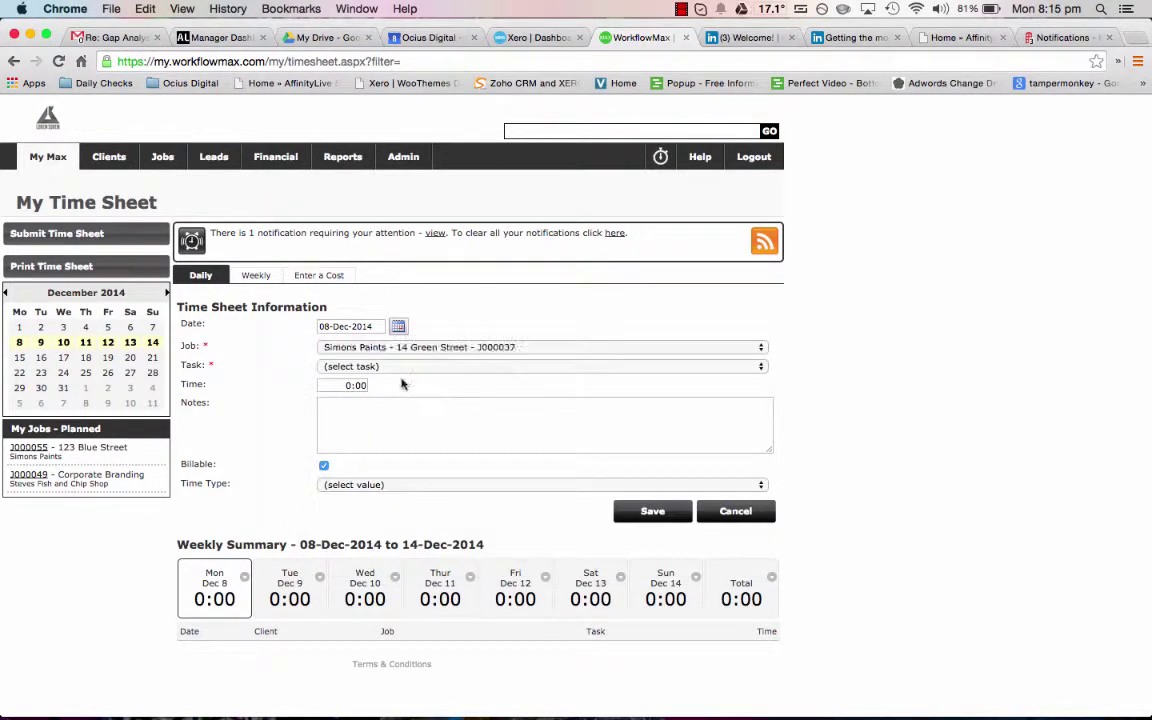
{"action": "left_click", "coordinate": [402, 366]}
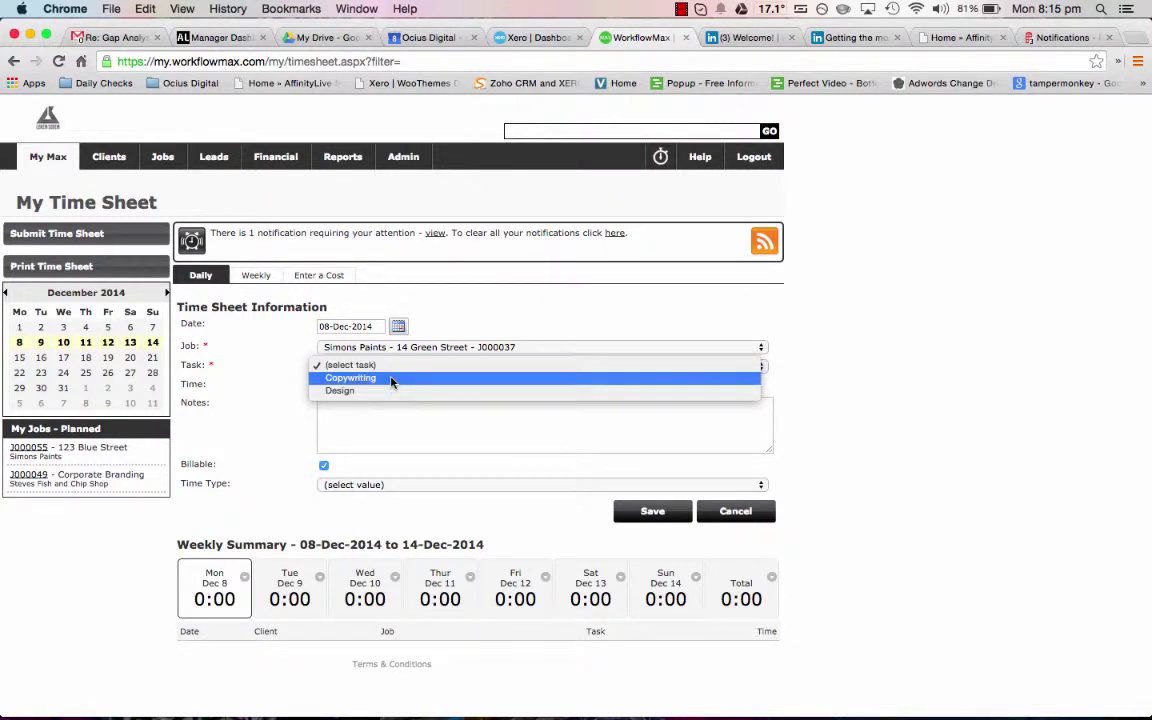
{"action": "left_click", "coordinate": [390, 380]}
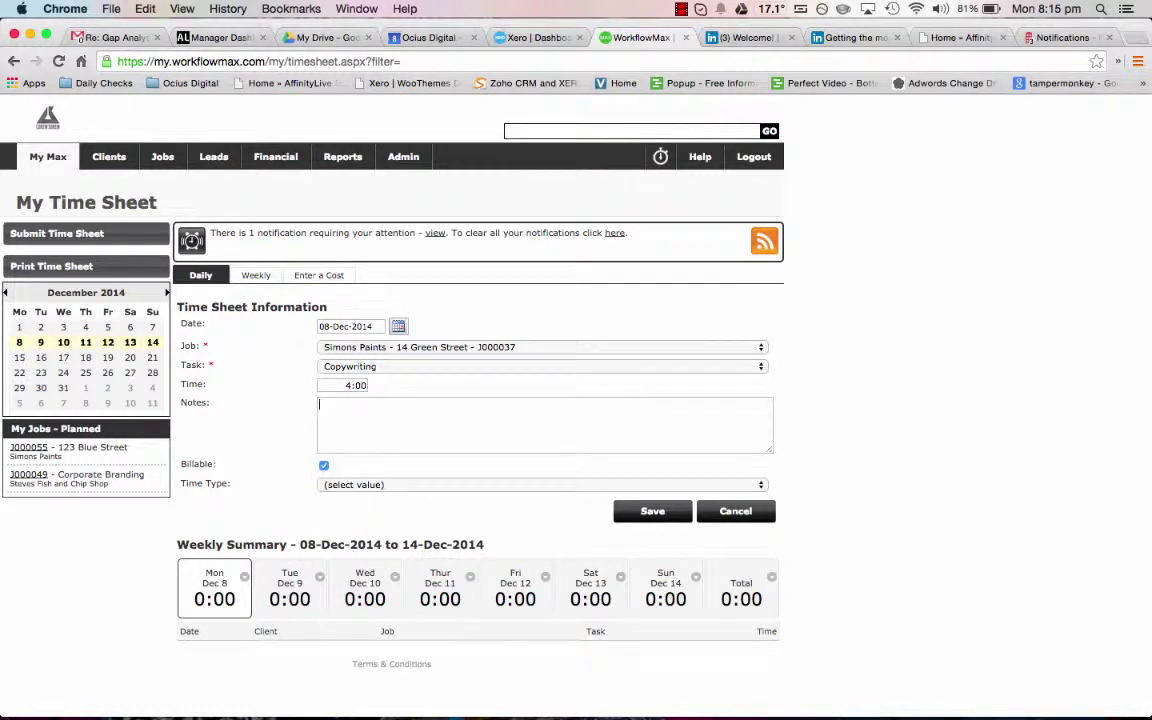
{"action": "type", "text": "ompleted blog article cop"}
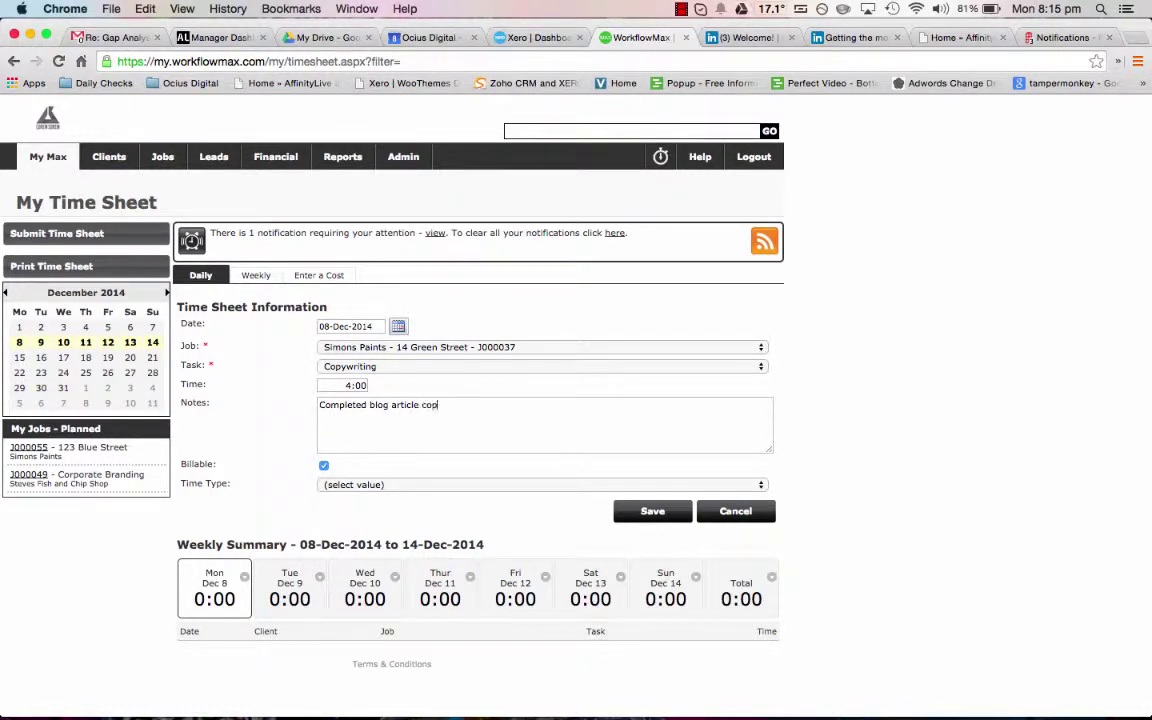
{"action": "type", "text": "ywriting and new media campaign."}
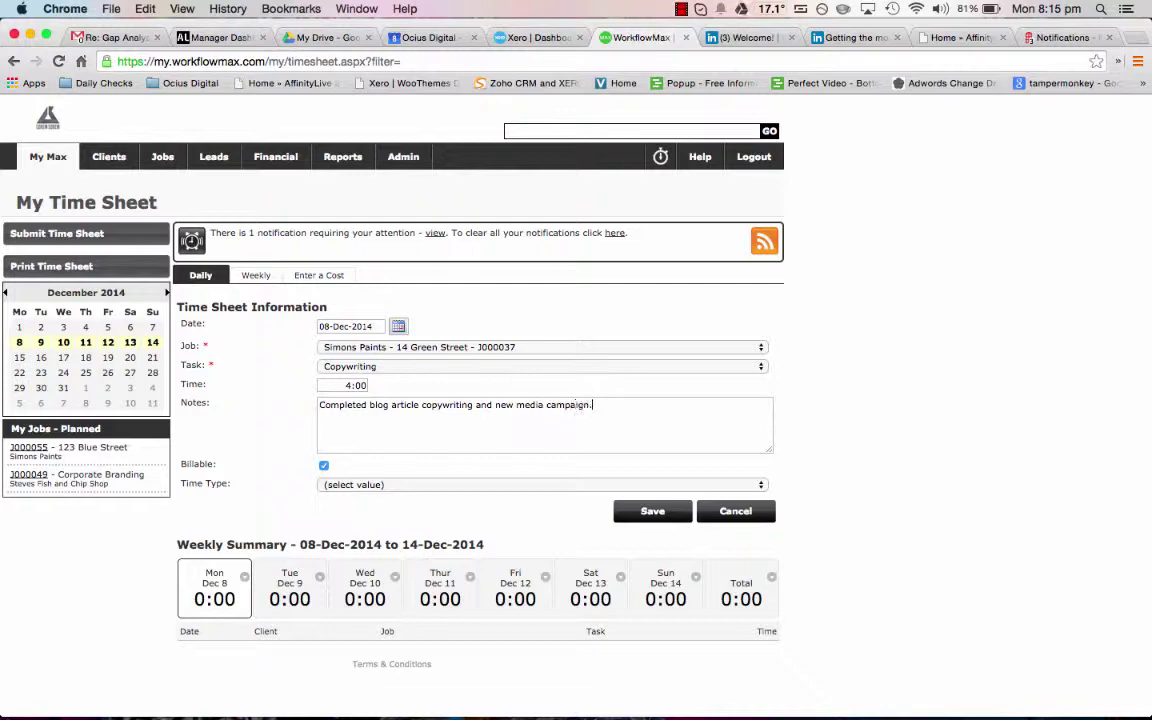
{"action": "left_click", "coordinate": [650, 512]}
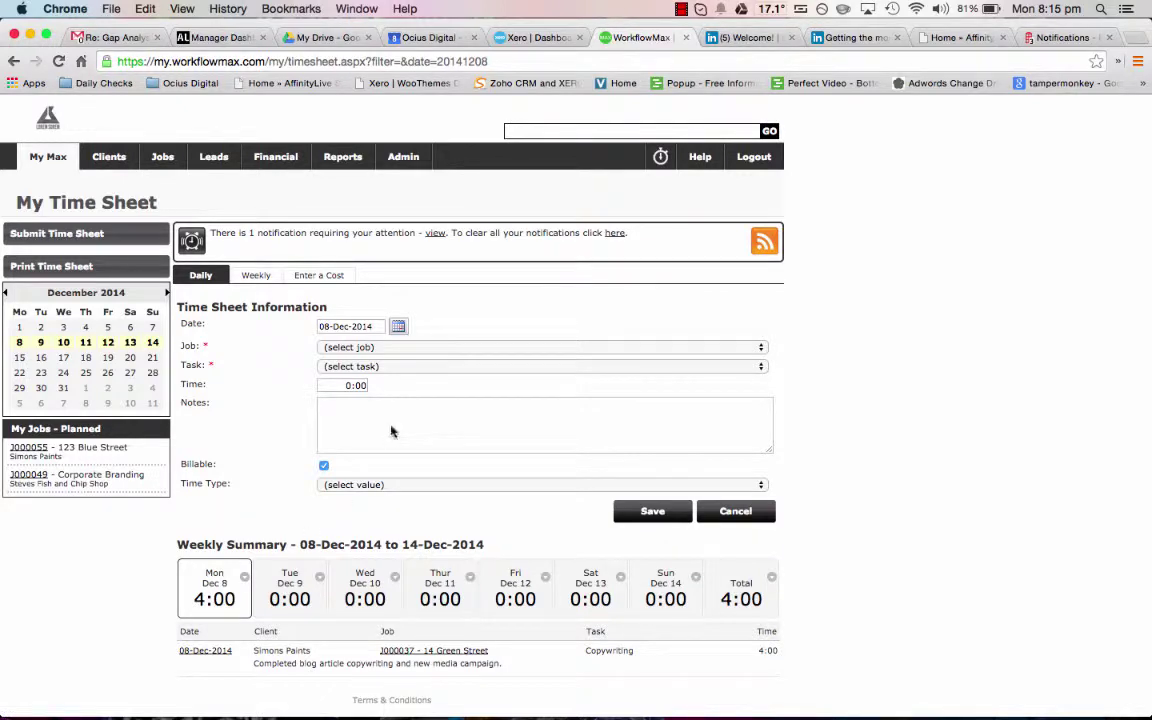
Fill in a 1:00 Illustration entry for Bobs Vans Logo Design job J000050 with a work note
{"action": "left_click", "coordinate": [396, 349]}
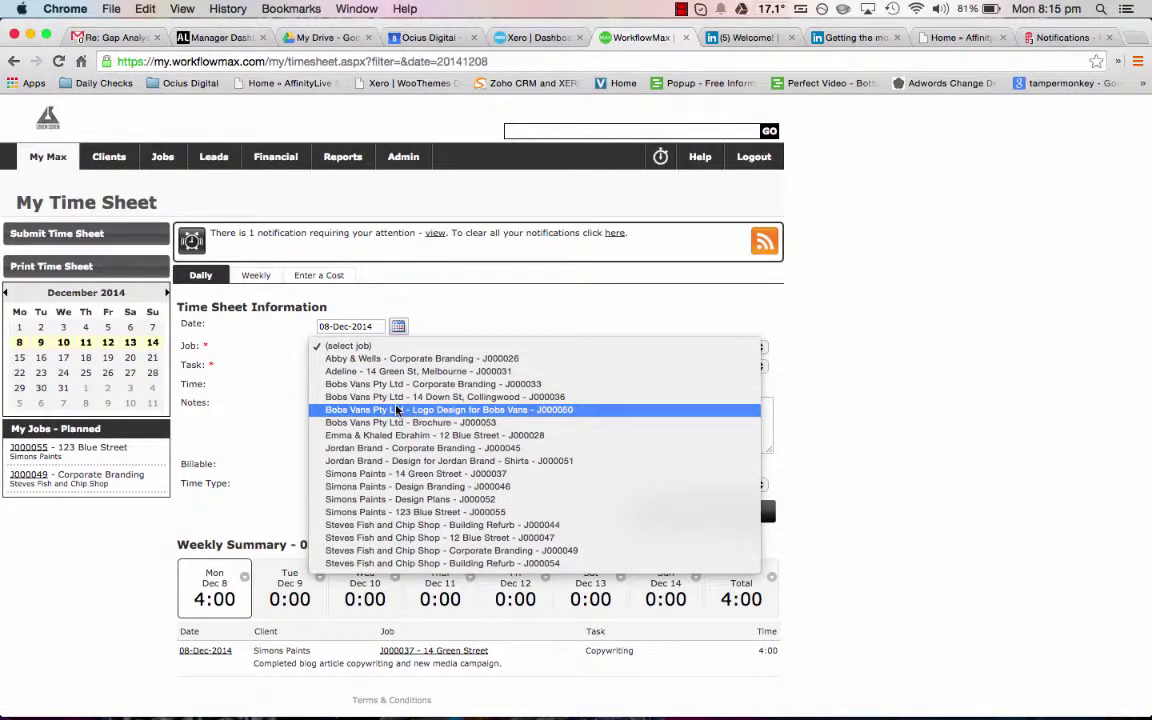
{"action": "left_click", "coordinate": [396, 410]}
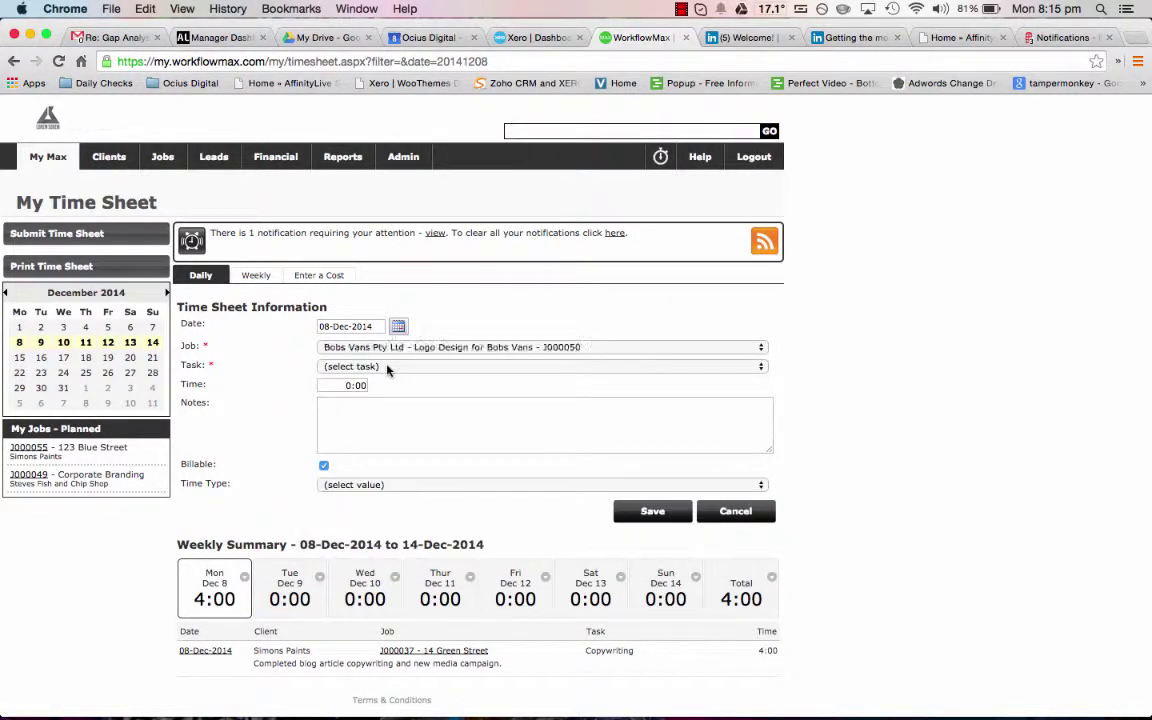
{"action": "left_click", "coordinate": [389, 367]}
{"action": "left_click", "coordinate": [386, 390]}
{"action": "type", "text": "information on what I d"}
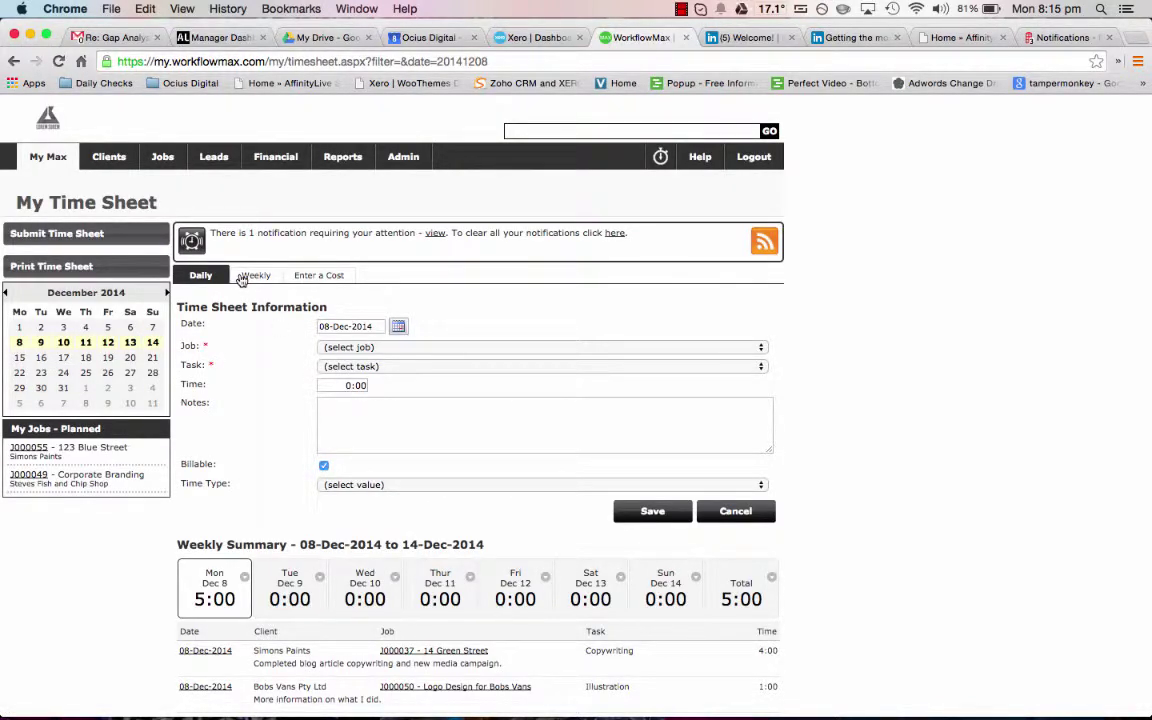
Show the weekly grid for 08–14 Dec 2014 and review the Bobs Vans and Simons Paints rows
{"action": "left_click", "coordinate": [241, 280]}
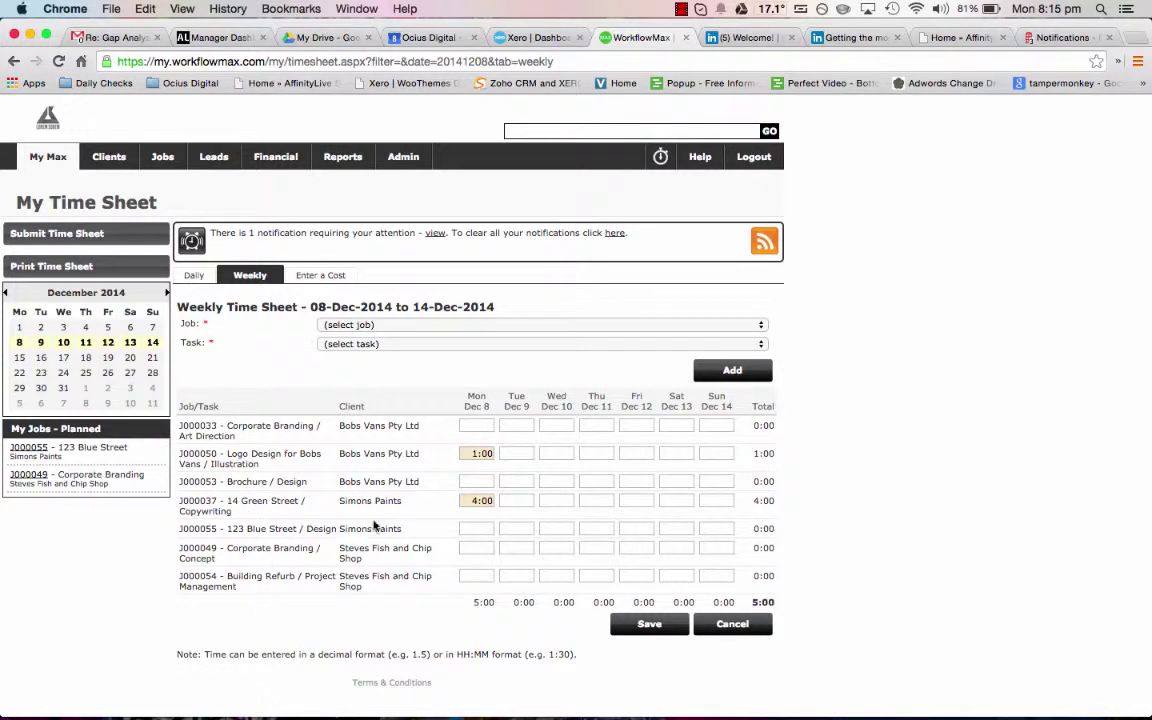
{"action": "left_click_drag", "start_coordinate": [420, 455], "coordinate": [360, 456]}
{"action": "triple_click", "coordinate": [360, 456]}
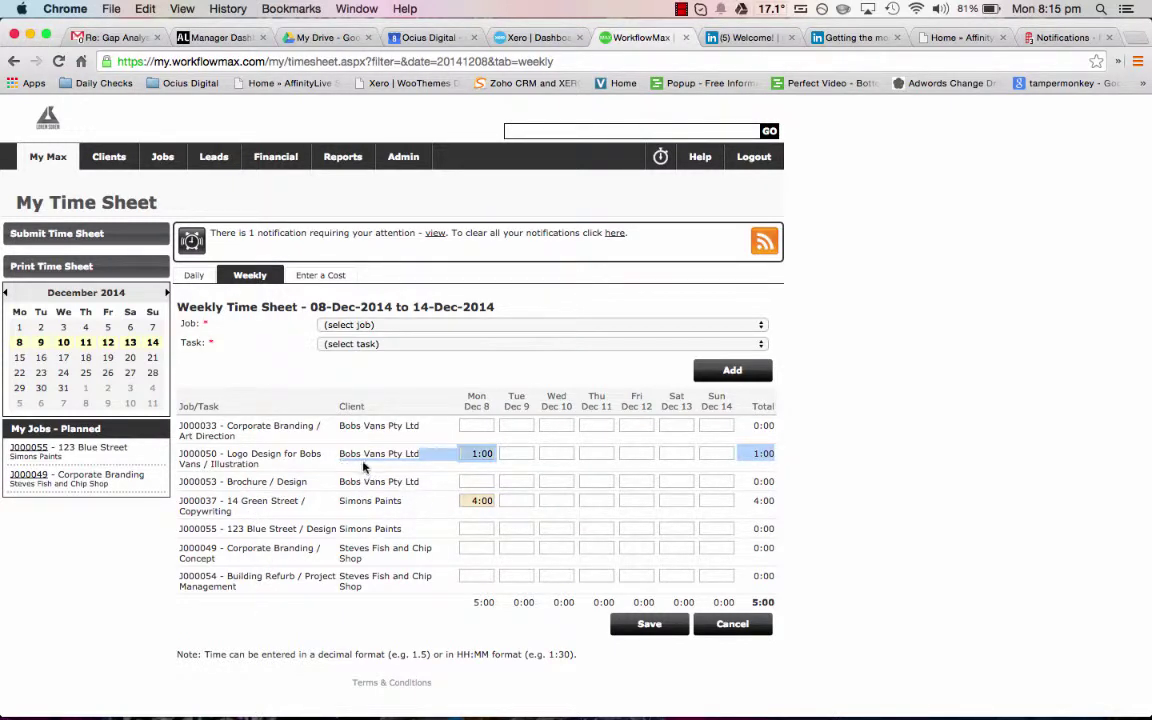
{"action": "left_click_drag", "start_coordinate": [418, 504], "coordinate": [341, 505]}
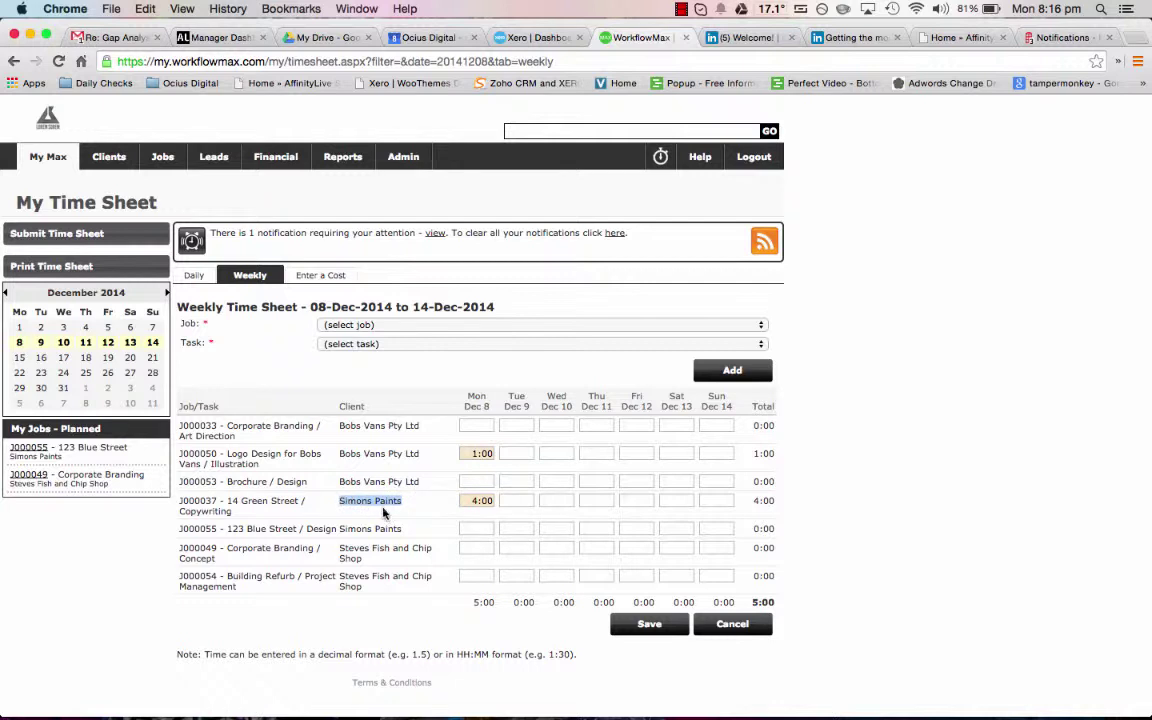
{"action": "left_click", "coordinate": [345, 461]}
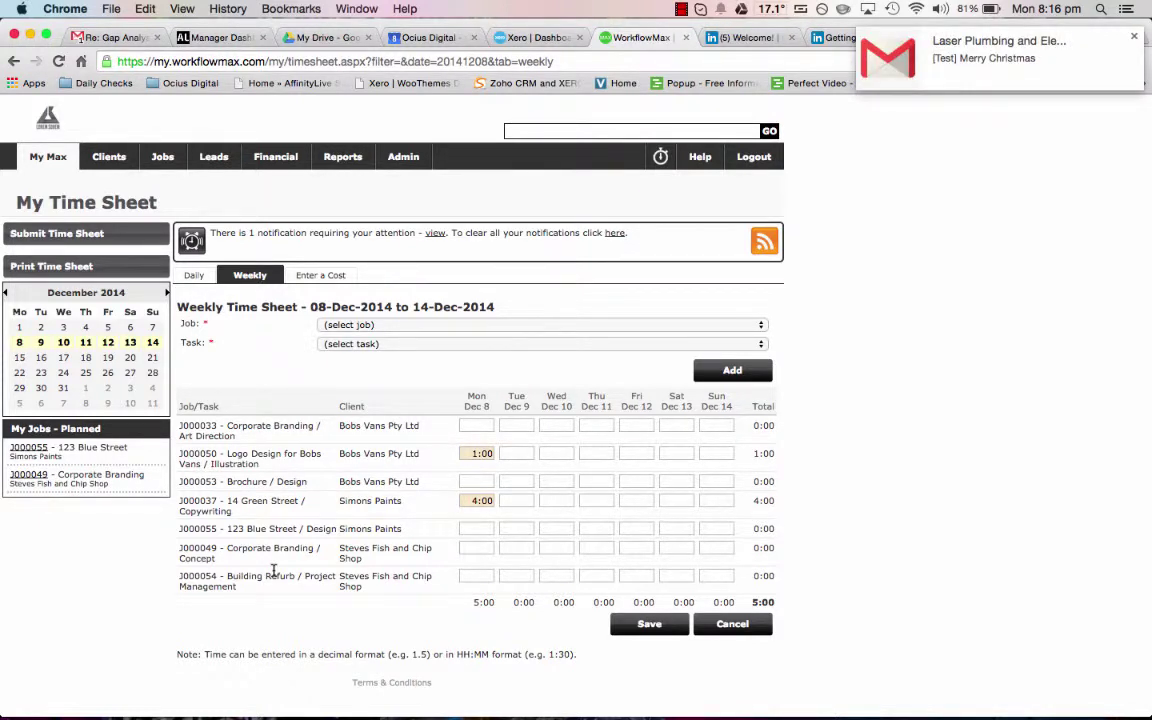
Enter extra hours: 2 and 4 for J000033, plus 2 each on Logo Design, Brochure and 123 Blue Street
{"action": "left_click", "coordinate": [518, 425]}
{"action": "type", "text": "2"}
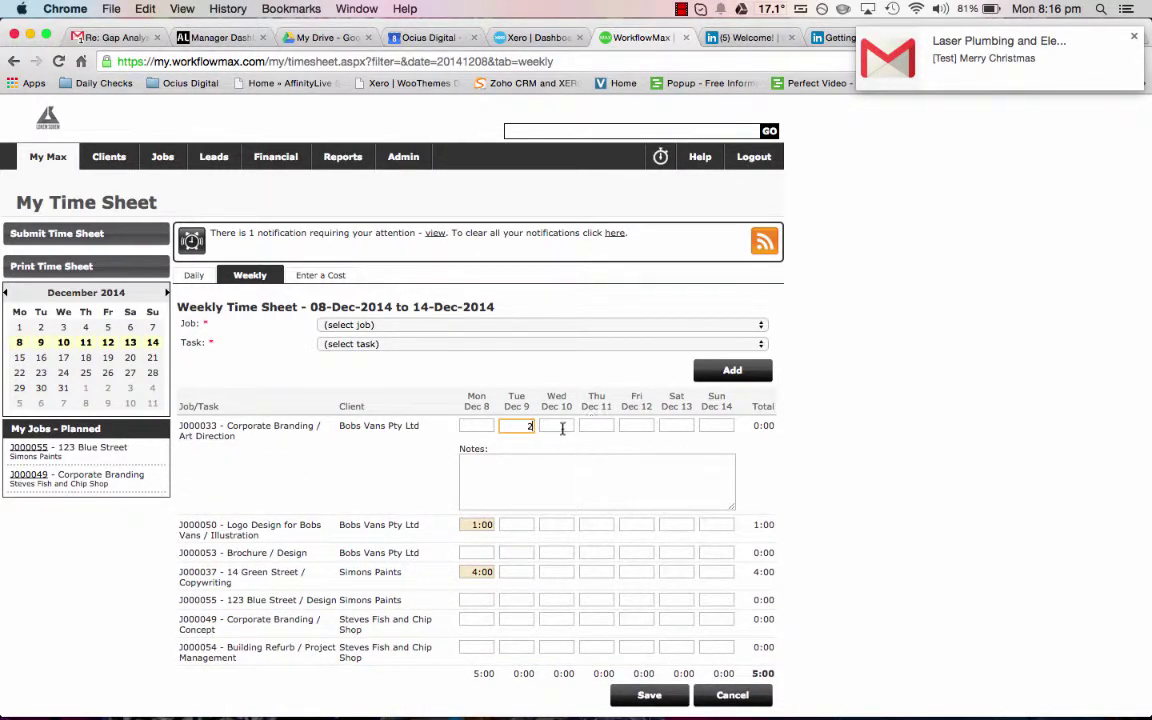
{"action": "key", "text": "Tab"}
{"action": "type", "text": "4"}
{"action": "left_click", "coordinate": [593, 524]}
{"action": "type", "text": "2"}
{"action": "left_click", "coordinate": [570, 545]}
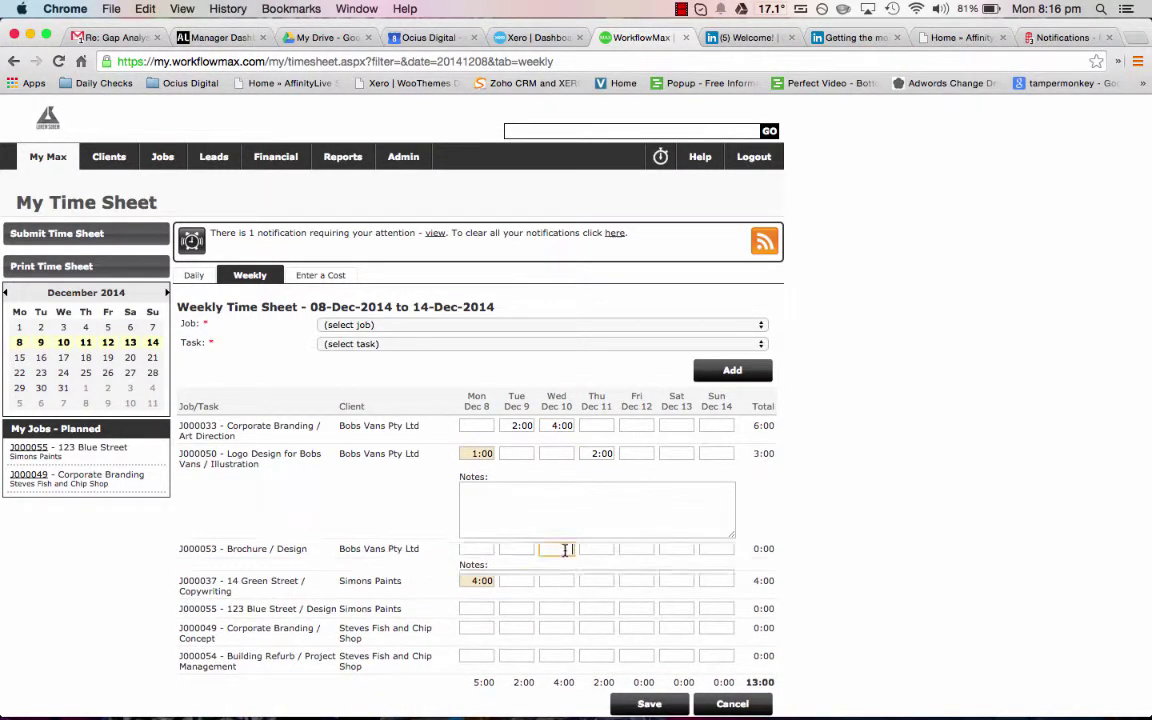
{"action": "type", "text": "2"}
{"action": "left_click", "coordinate": [569, 599]}
{"action": "type", "text": "2"}
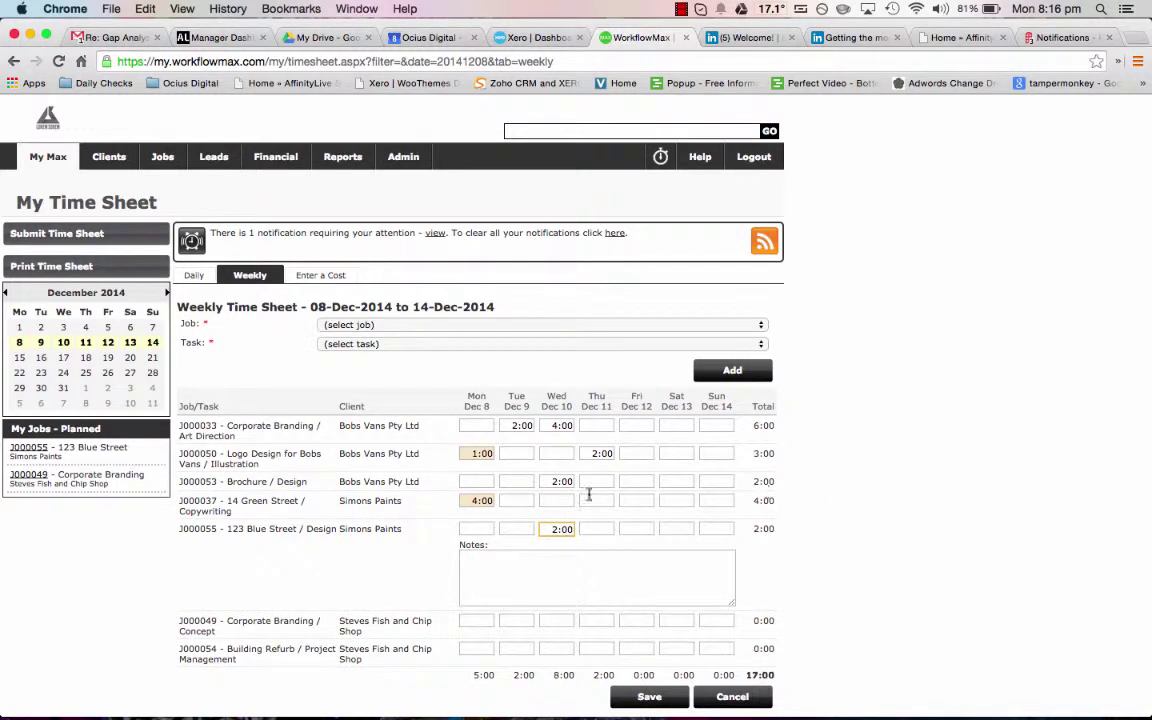
Add an 'Information and notes to record' note to Wednesday's 4:00 Corporate Branding hours
{"action": "left_click", "coordinate": [475, 457]}
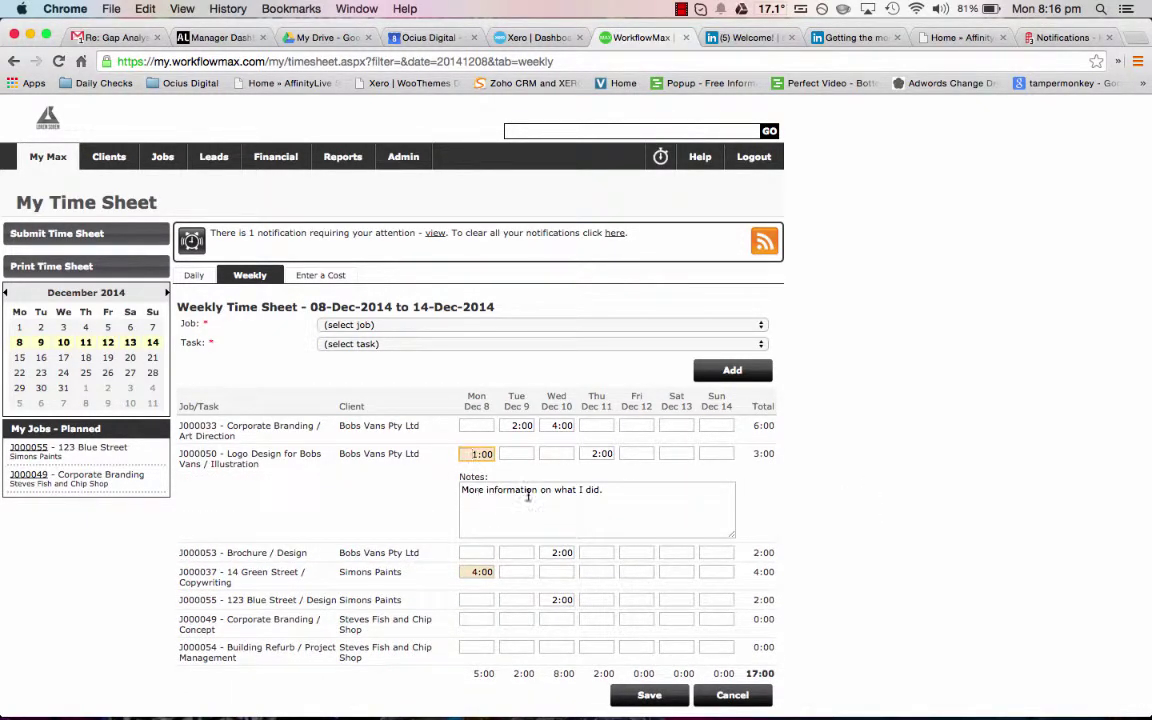
{"action": "left_click", "coordinate": [556, 426]}
{"action": "left_click", "coordinate": [538, 483]}
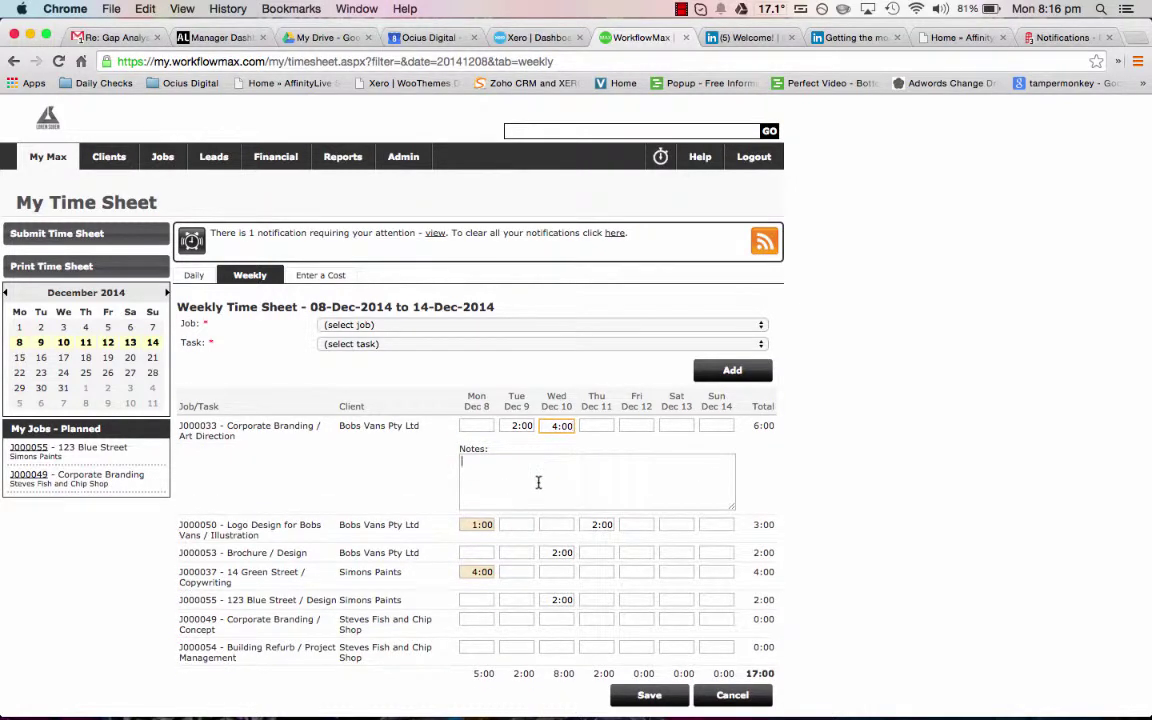
{"action": "type", "text": "Information and notes to recorrd."}
{"action": "key", "text": "BackSpace"}
{"action": "key", "text": "BackSpace"}
{"action": "key", "text": "BackSpace"}
{"action": "type", "text": "d."}
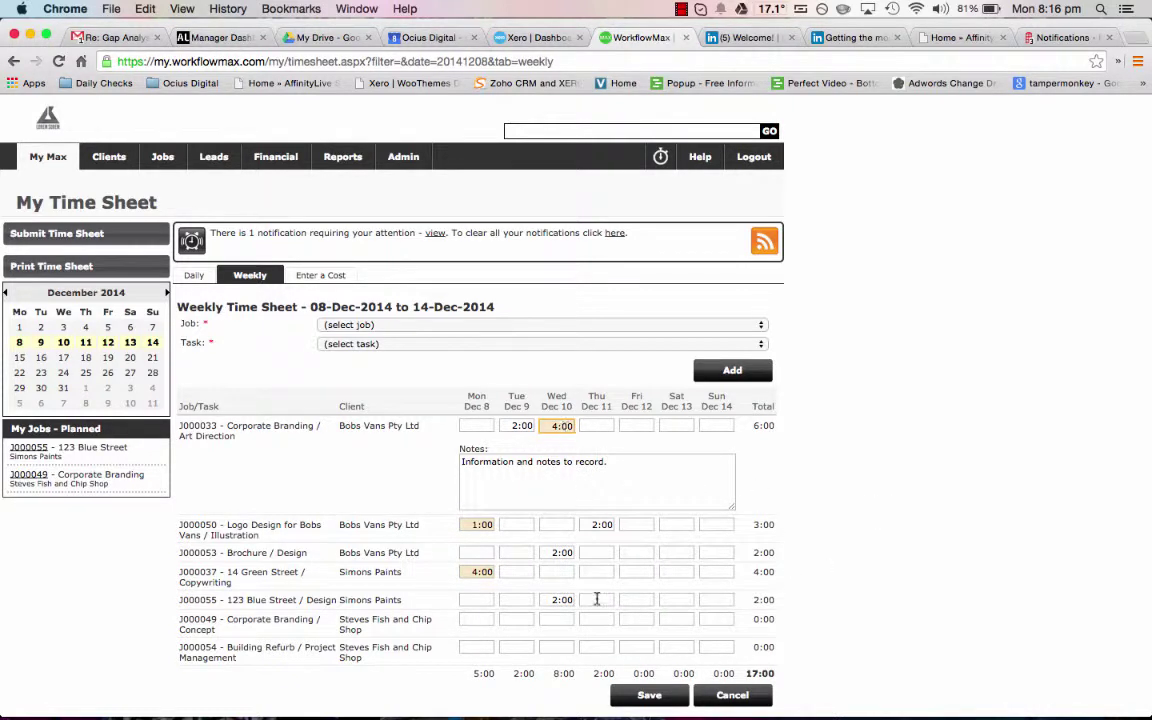
Save the weekly timesheet at 17:00 hours and go to the Overview dashboard
{"action": "left_click", "coordinate": [648, 694]}
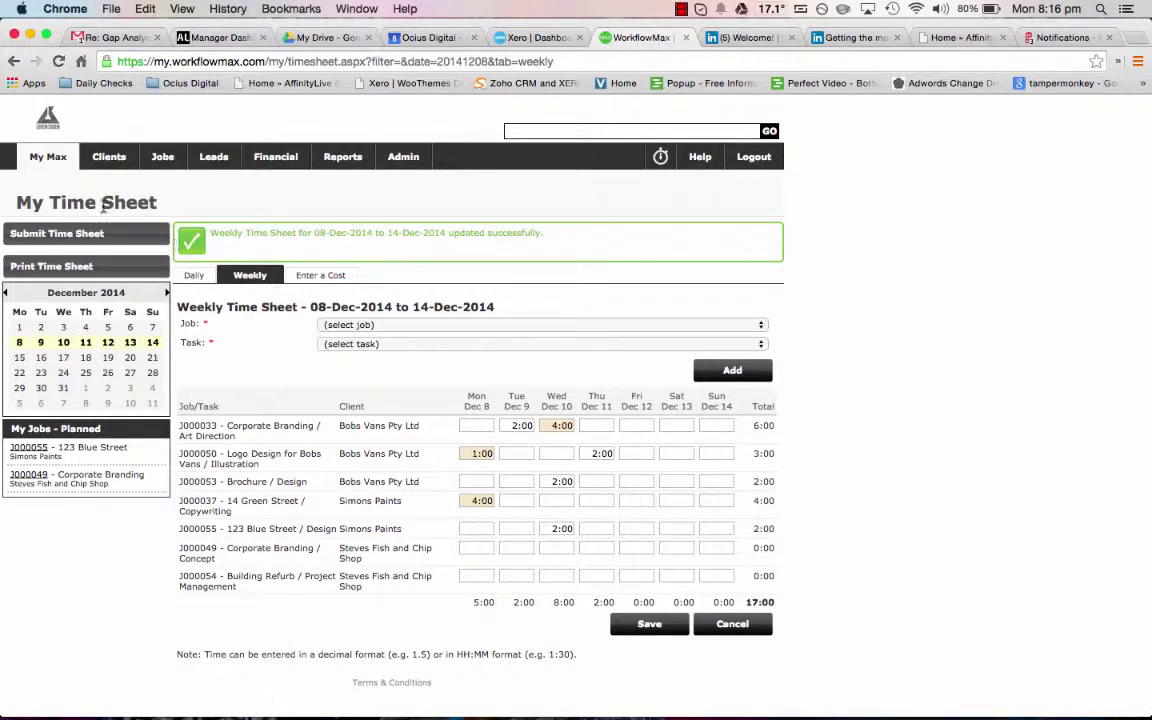
{"action": "mouse_move", "coordinate": [45, 148]}
{"action": "left_click", "coordinate": [55, 190]}
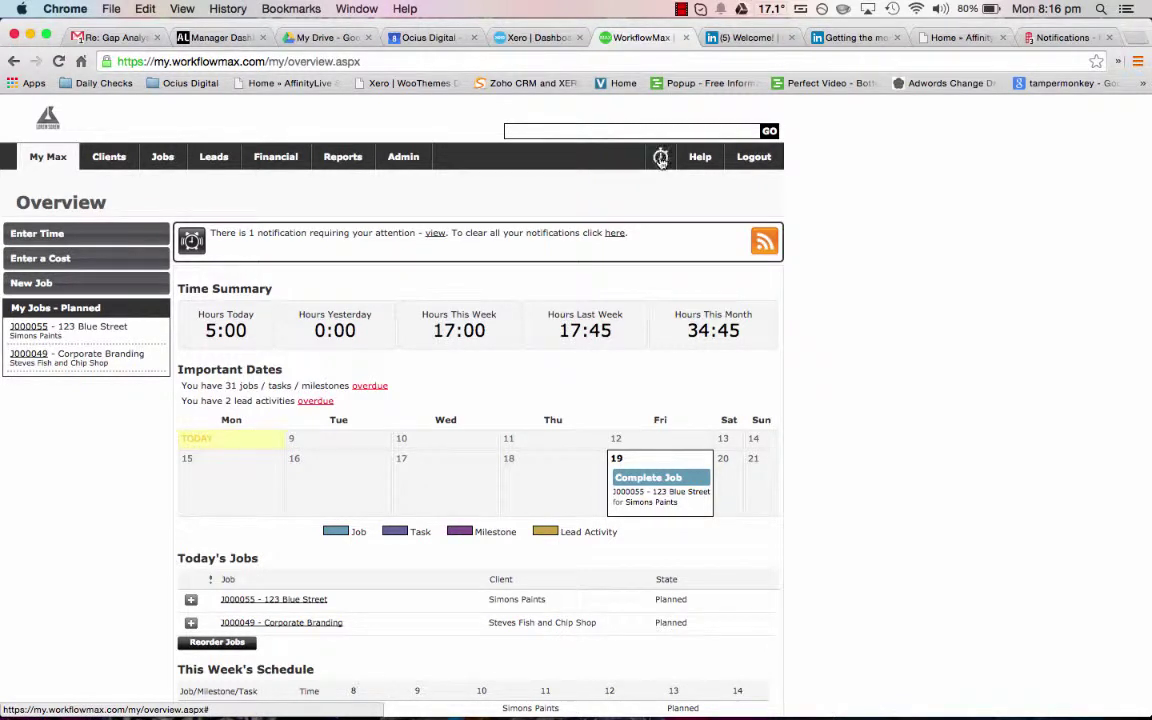
{"action": "left_click", "coordinate": [660, 160]}
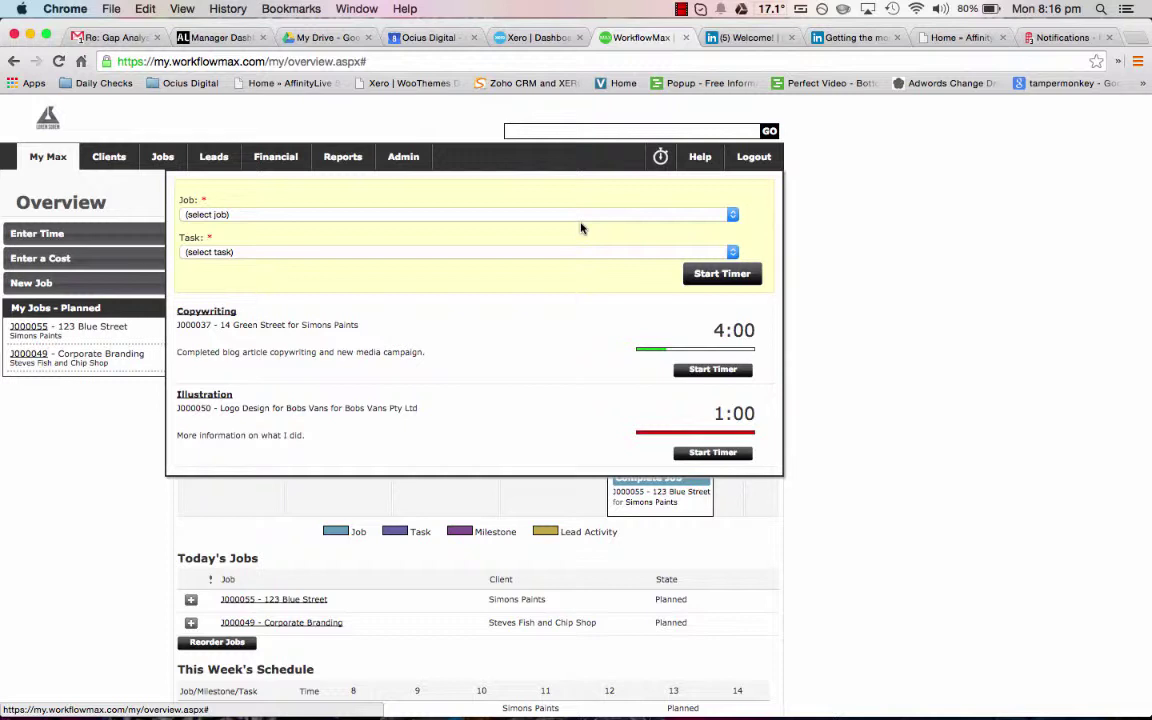
{"action": "left_click", "coordinate": [358, 215]}
{"action": "left_click", "coordinate": [358, 245]}
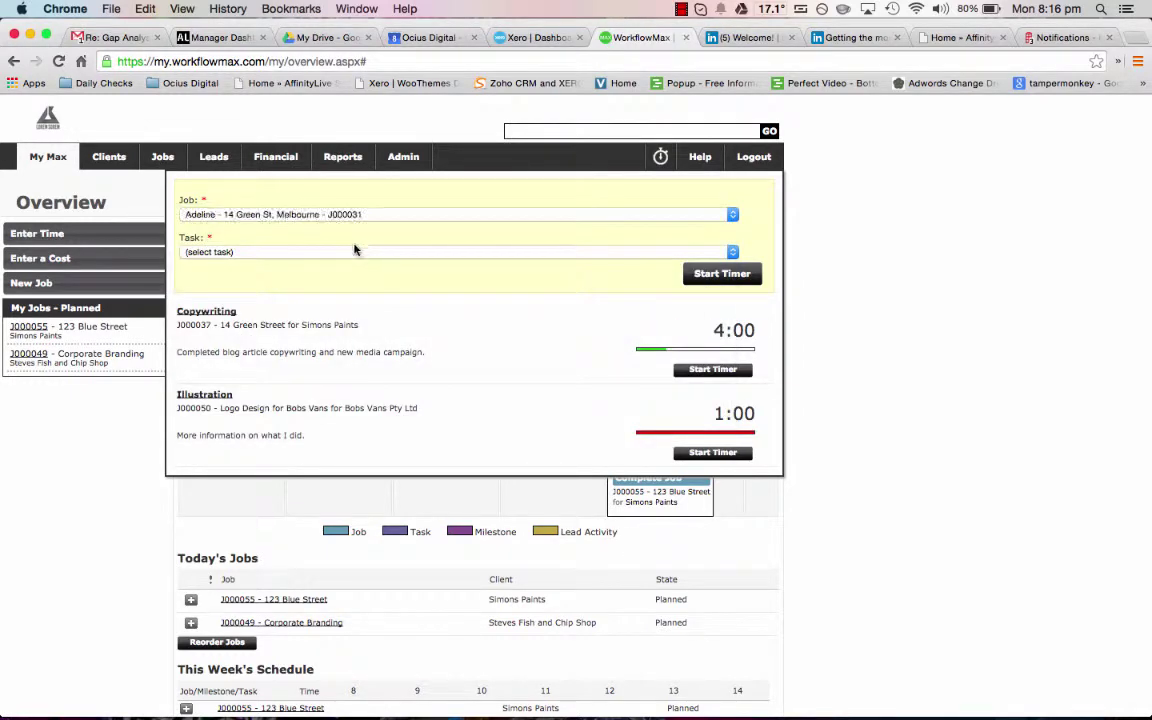
{"action": "left_click", "coordinate": [355, 252]}
{"action": "left_click", "coordinate": [352, 276]}
{"action": "left_click", "coordinate": [718, 274]}
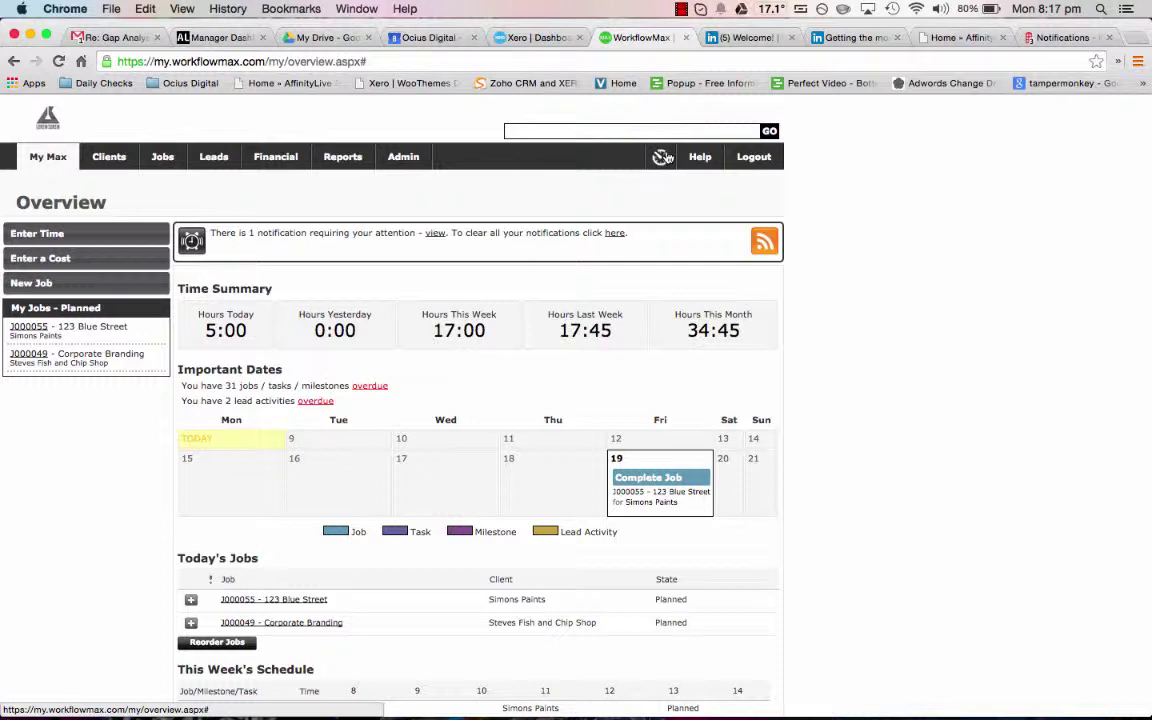
Find job J000055 – 123 Blue Street in Job Manager and open it to review its Design task
{"action": "mouse_move", "coordinate": [167, 156]}
{"action": "left_click", "coordinate": [171, 189]}
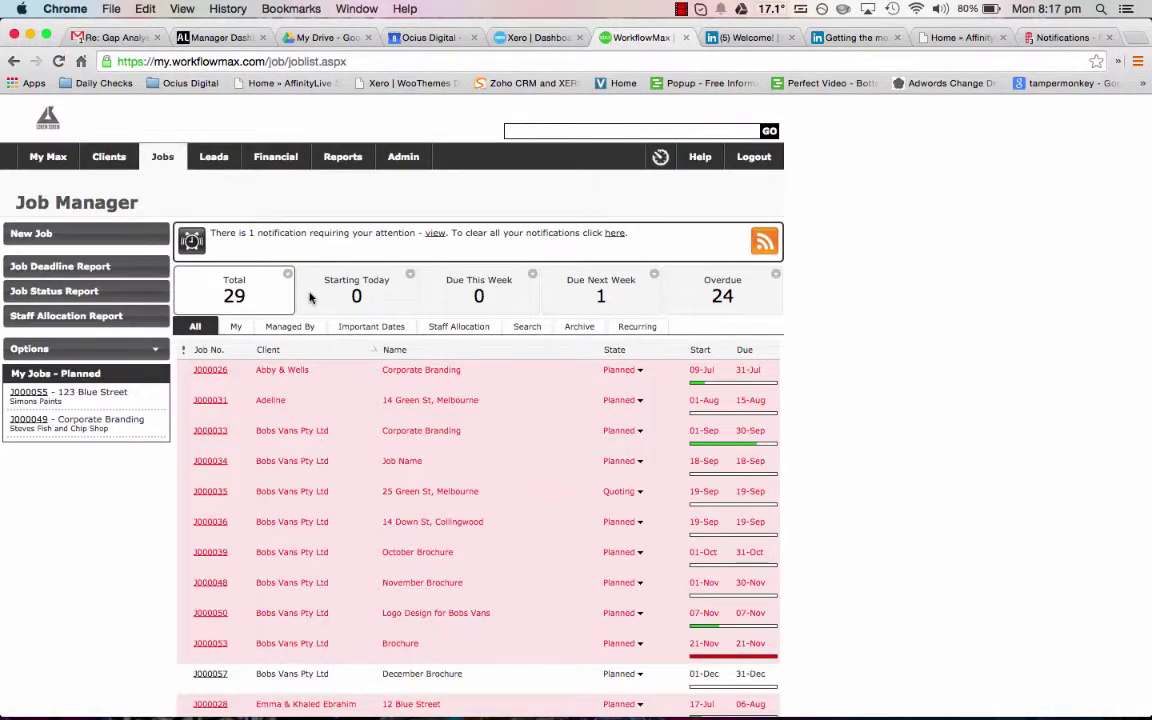
{"action": "scroll", "coordinate": [310, 297], "scroll_direction": "down", "scroll_amount": 10}
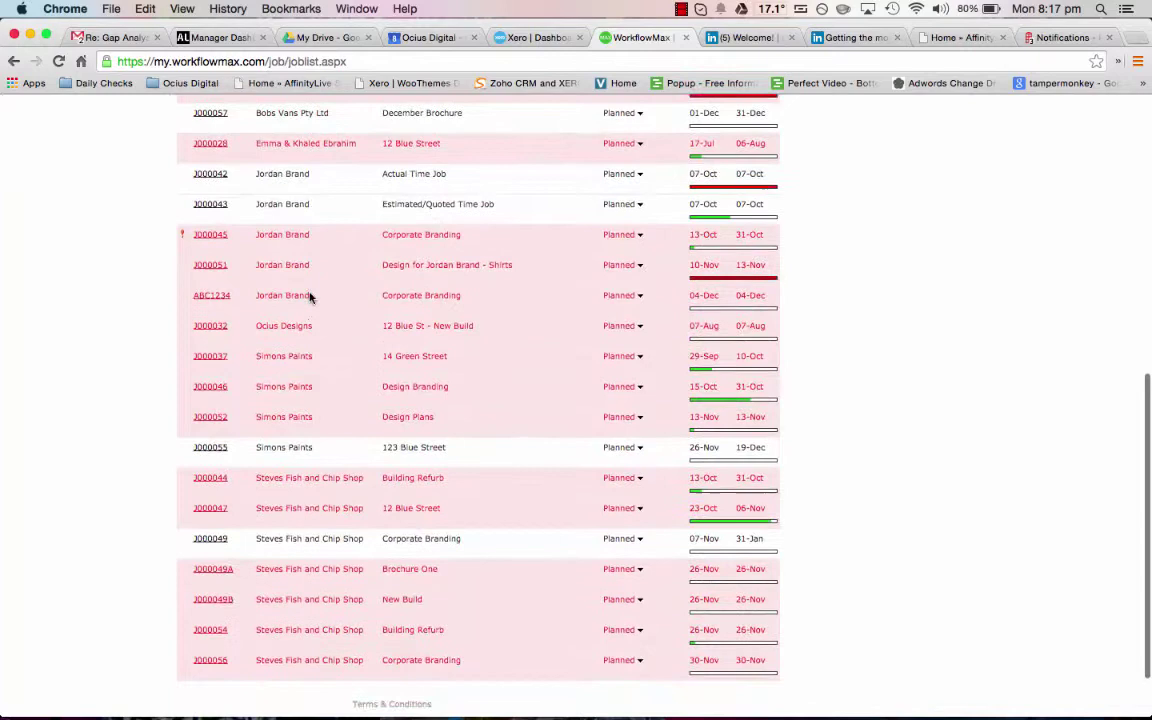
{"action": "scroll", "coordinate": [310, 297], "scroll_direction": "down", "scroll_amount": 2}
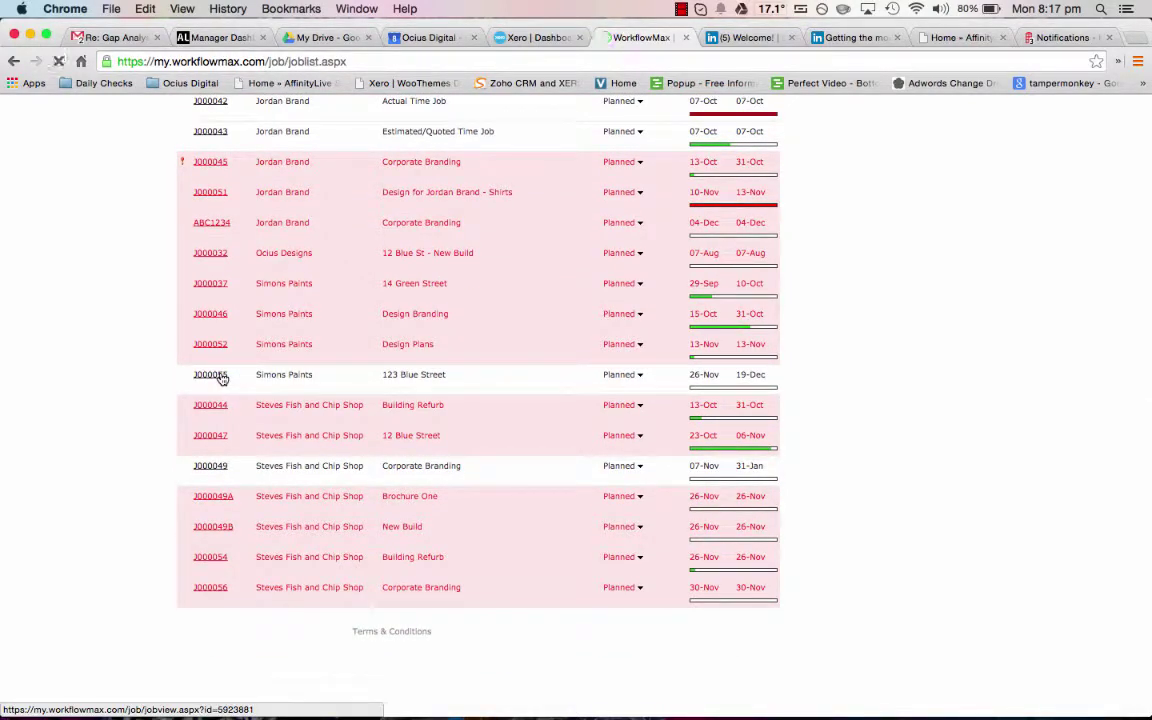
{"action": "left_click", "coordinate": [221, 376]}
{"action": "scroll", "coordinate": [416, 404], "scroll_direction": "down", "scroll_amount": 1}
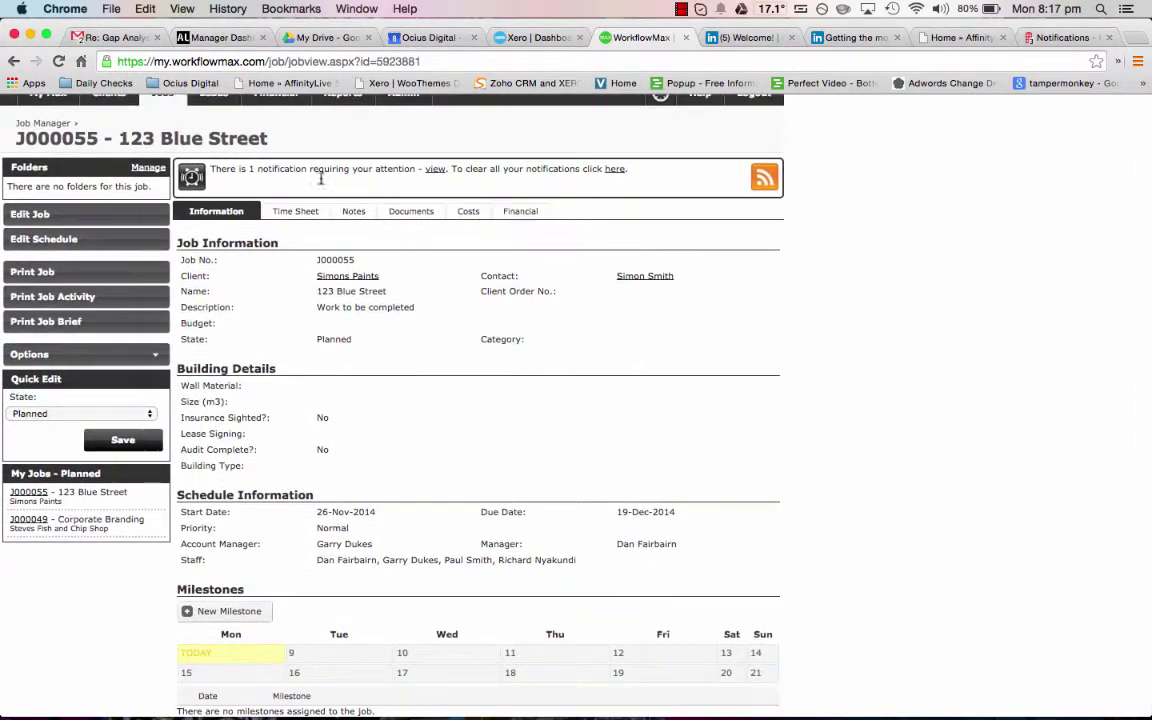
{"action": "scroll", "coordinate": [329, 376], "scroll_direction": "down", "scroll_amount": 5}
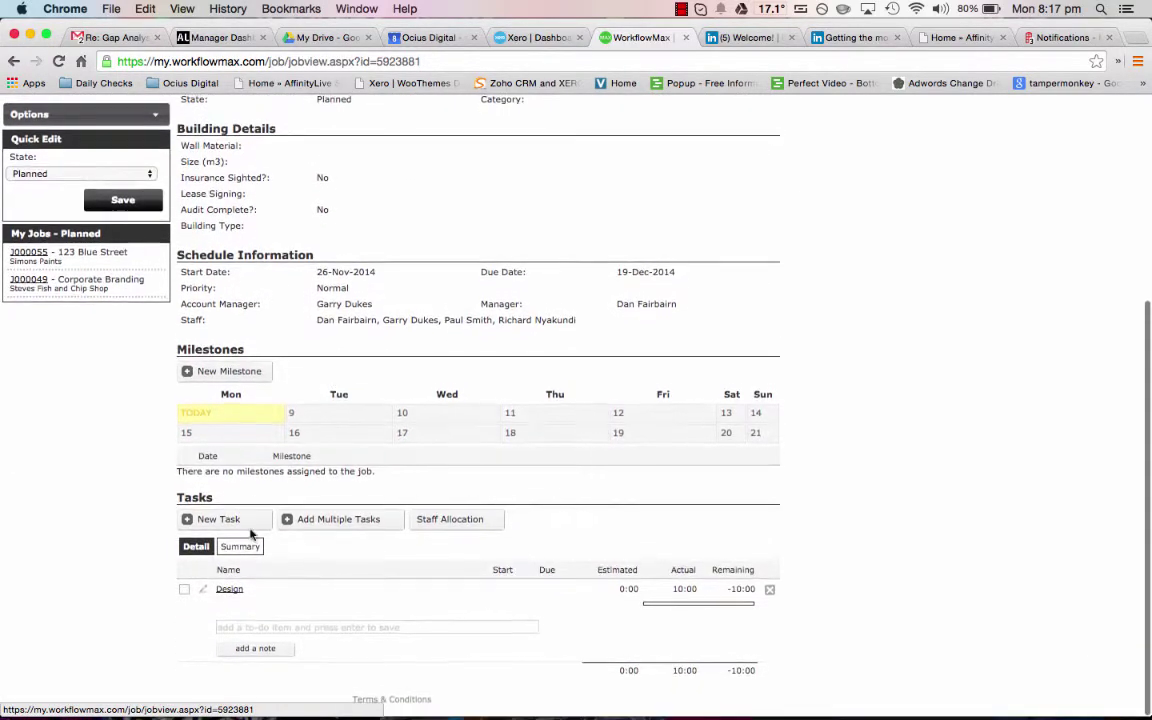
{"action": "scroll", "coordinate": [335, 385], "scroll_direction": "up", "scroll_amount": 6}
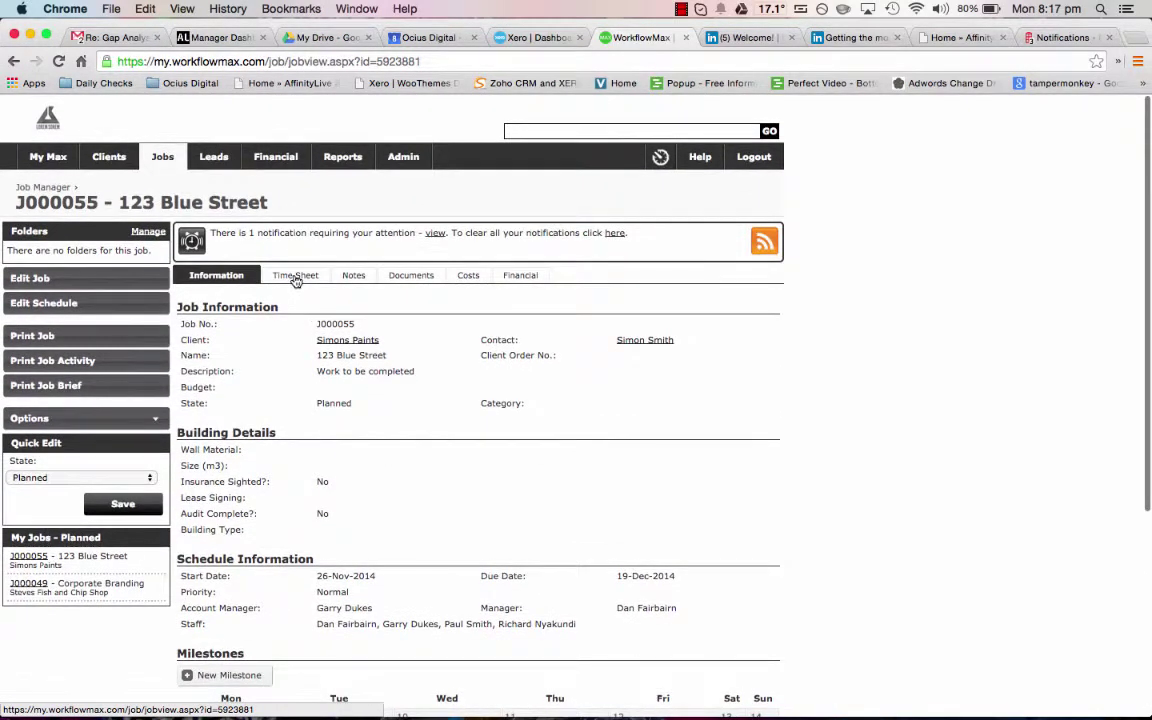
On job J000055's Time Sheet, save a 1:00 Design entry for the chosen staff member
{"action": "left_click", "coordinate": [293, 276]}
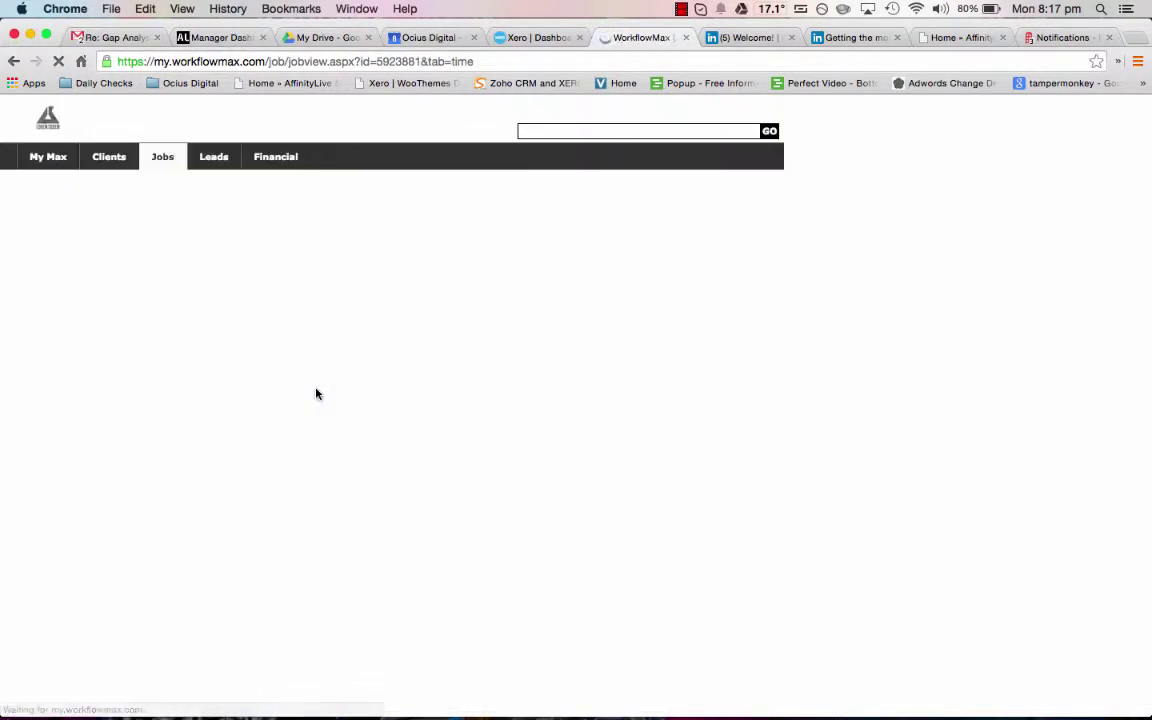
{"action": "left_click", "coordinate": [385, 347]}
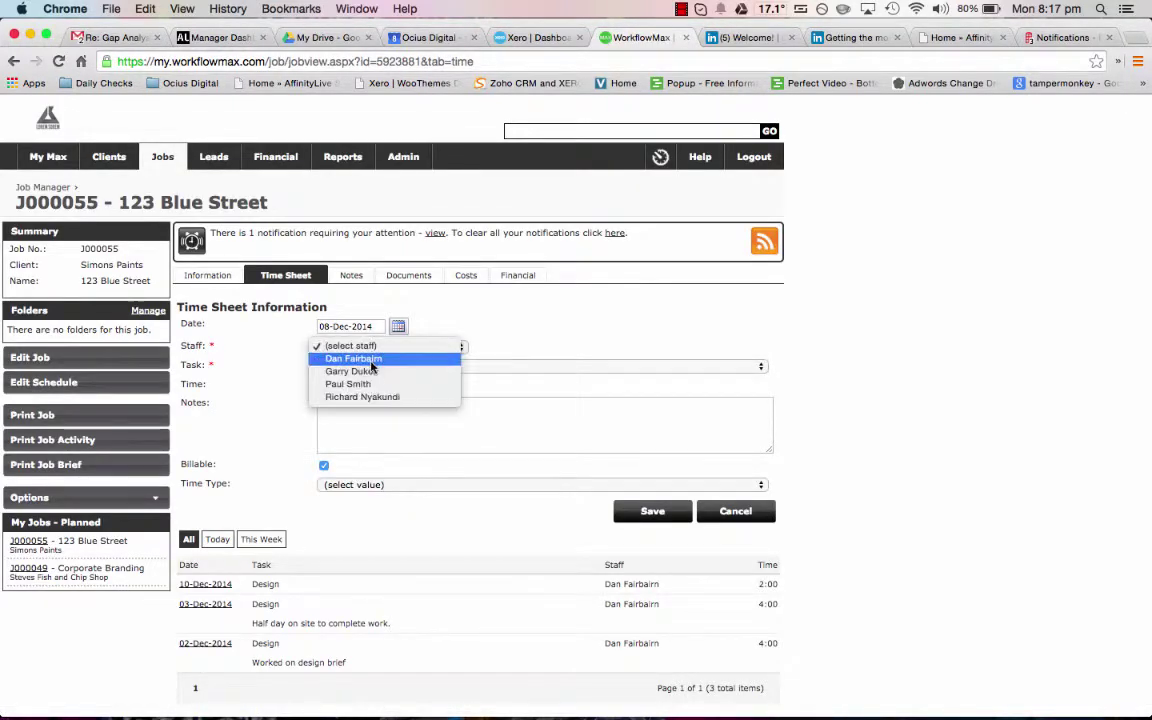
{"action": "left_click", "coordinate": [372, 356]}
{"action": "left_click", "coordinate": [370, 368]}
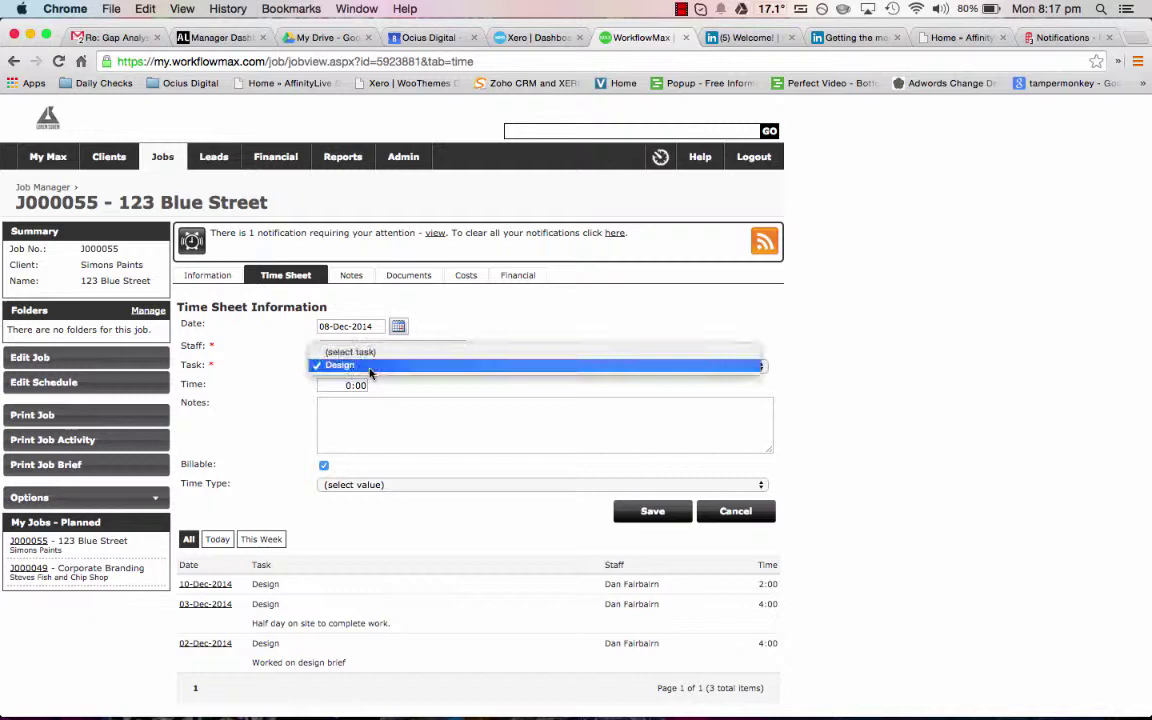
{"action": "left_click", "coordinate": [370, 367]}
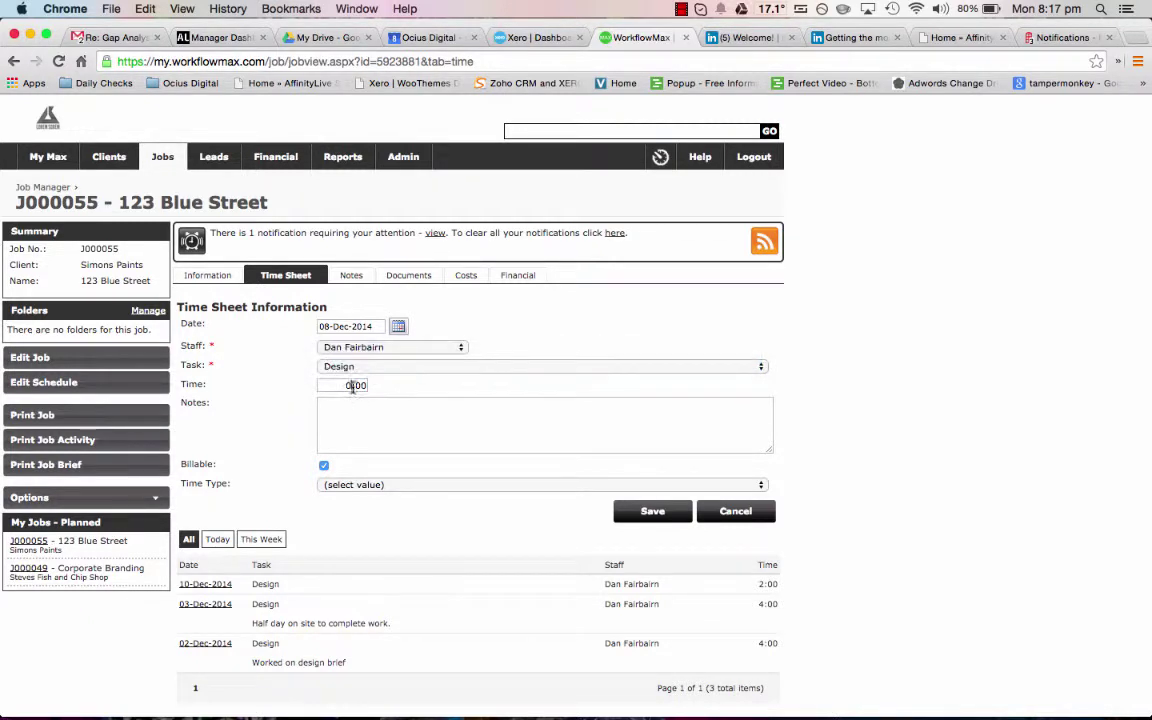
{"action": "left_click", "coordinate": [352, 386]}
{"action": "type", "text": "1:00"}
{"action": "left_click", "coordinate": [650, 511]}
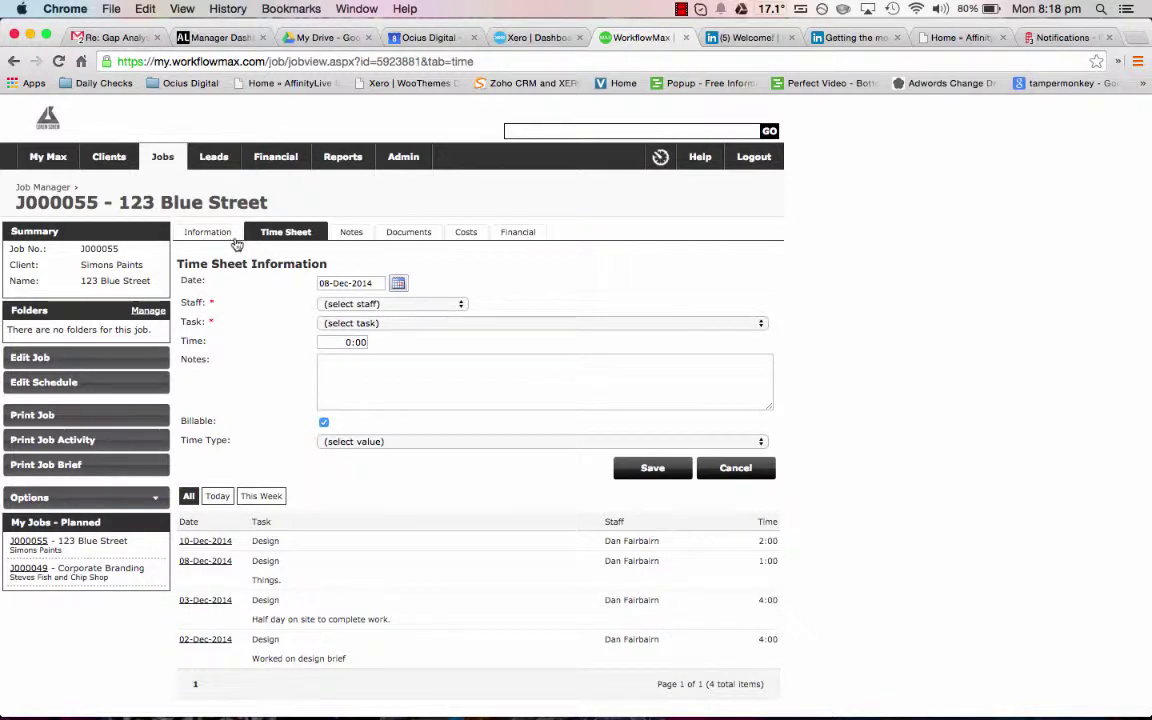
From Overview, open the weekly time sheet totalling 18:00 and submit it
{"action": "mouse_move", "coordinate": [45, 152]}
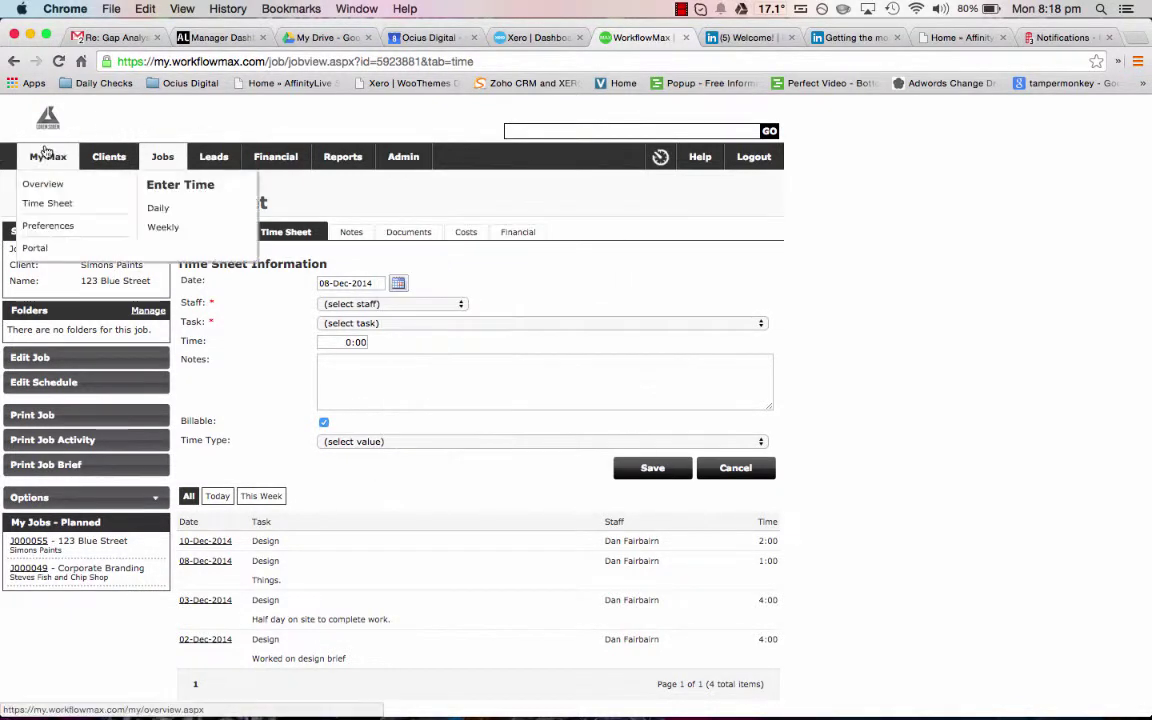
{"action": "left_click", "coordinate": [43, 185]}
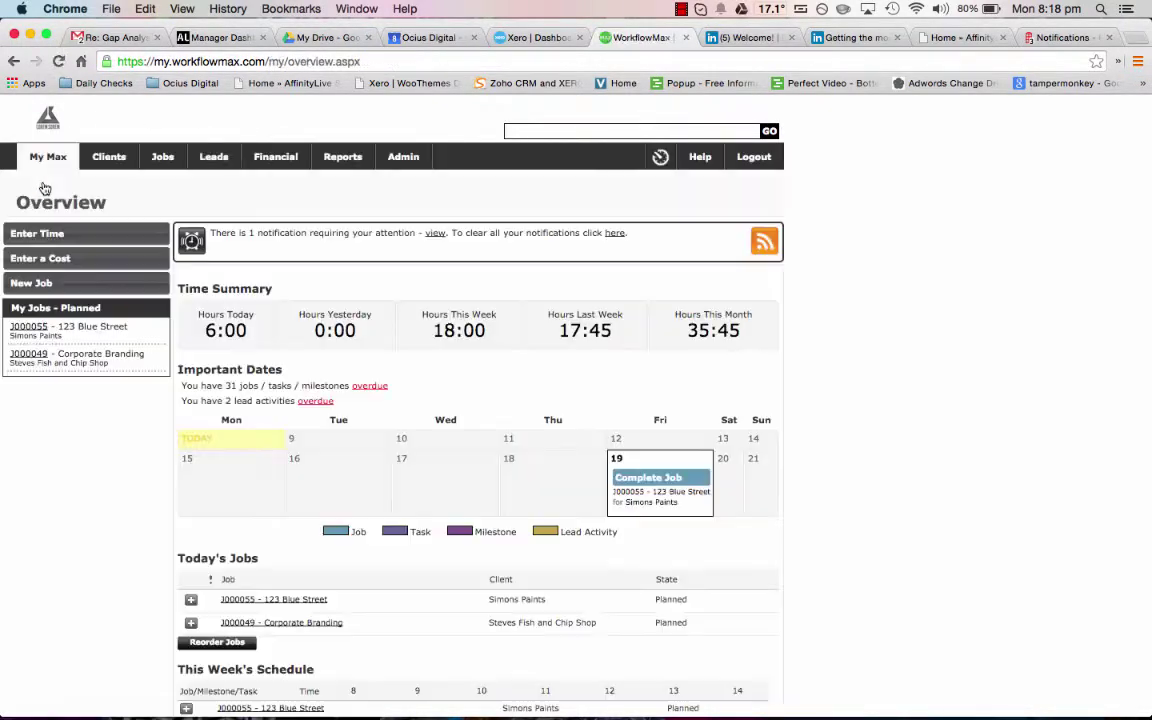
{"action": "left_click", "coordinate": [71, 235]}
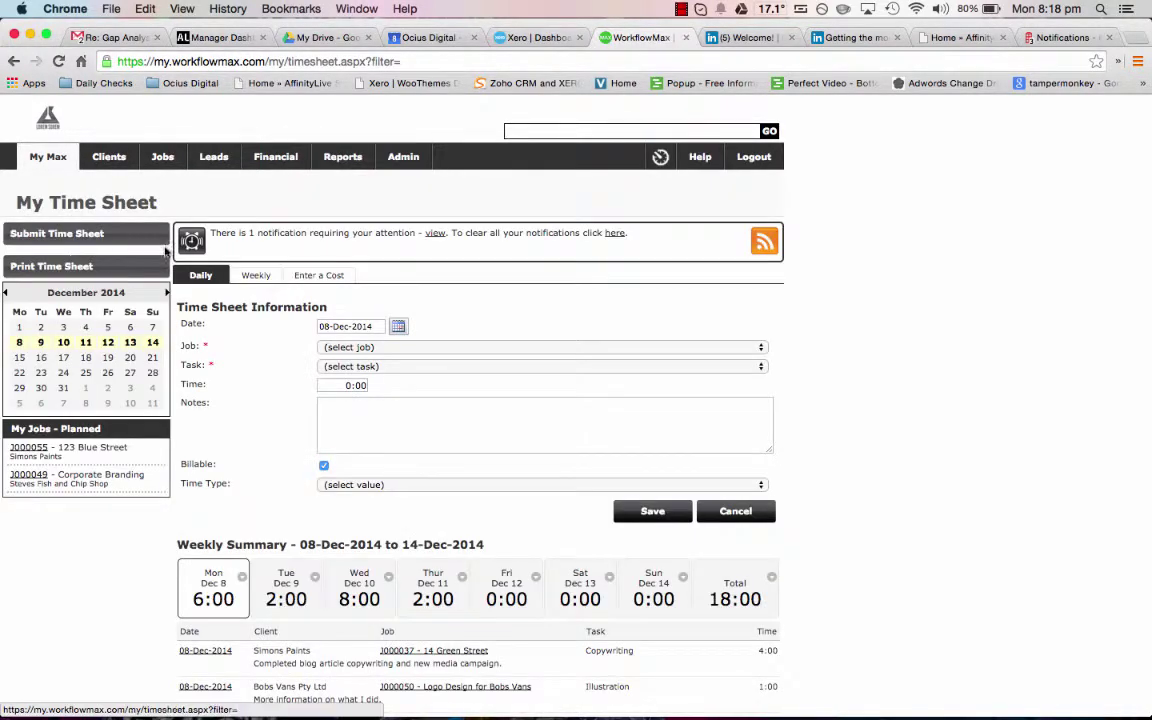
{"action": "left_click", "coordinate": [252, 274]}
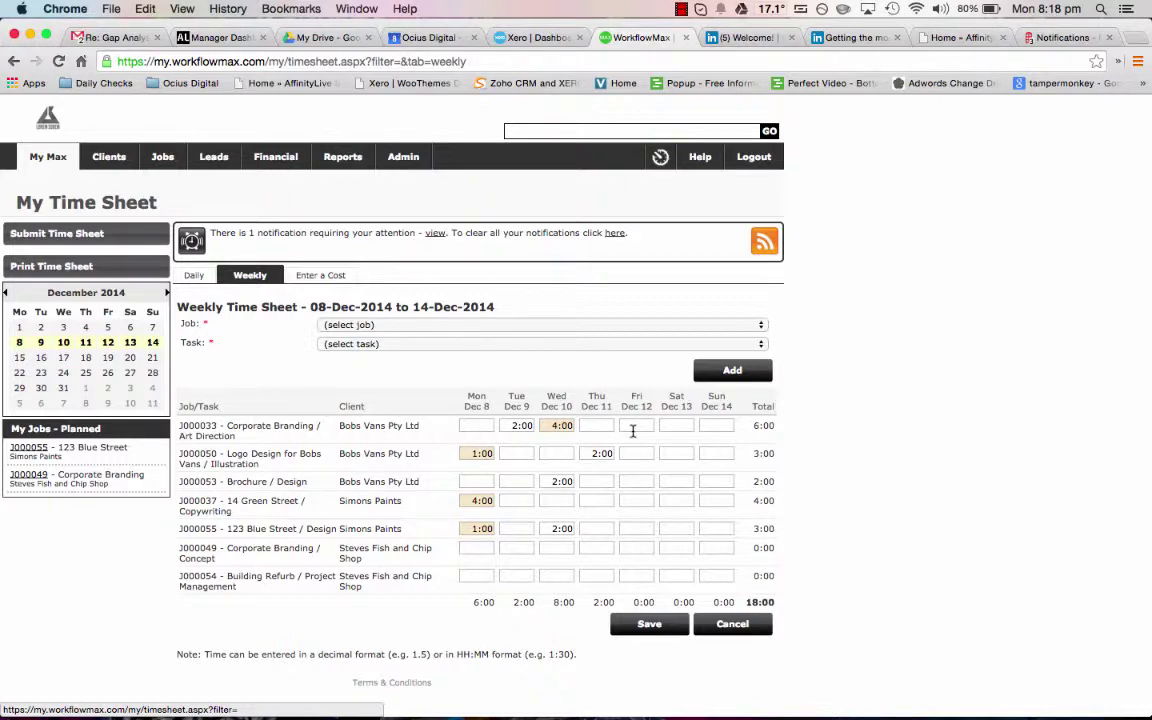
{"action": "left_click", "coordinate": [97, 236]}
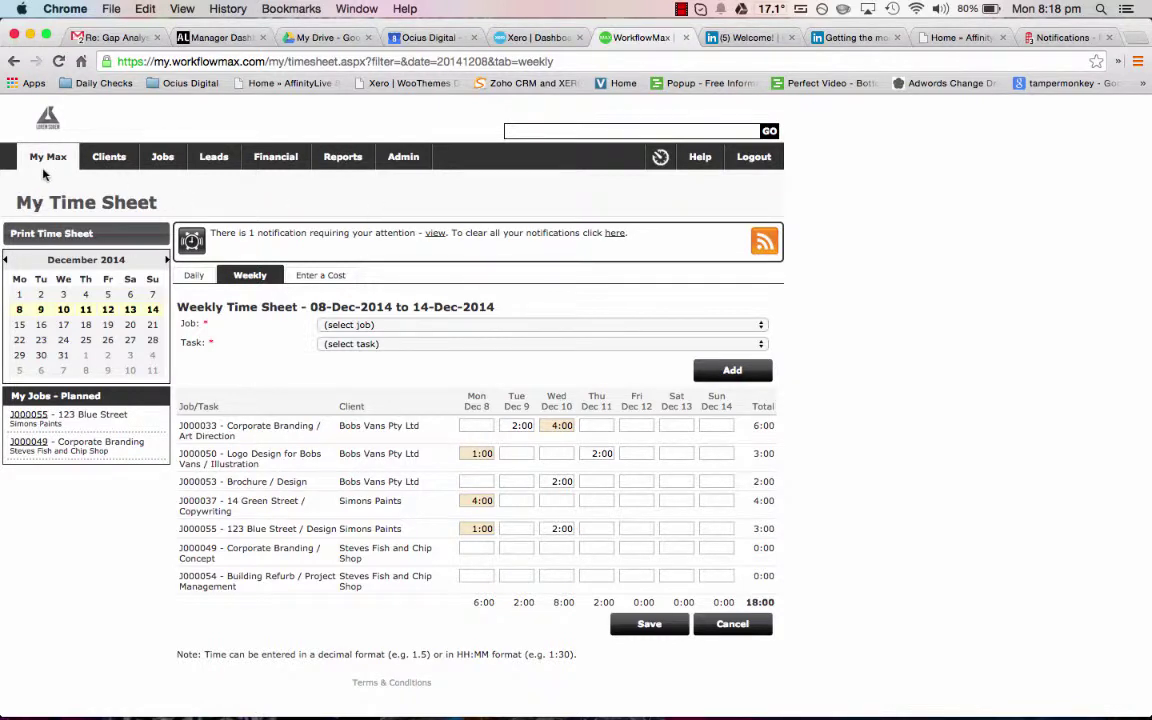
Stop the running Illustration timer for job J000031 and close the timer panel
{"action": "left_click", "coordinate": [660, 160]}
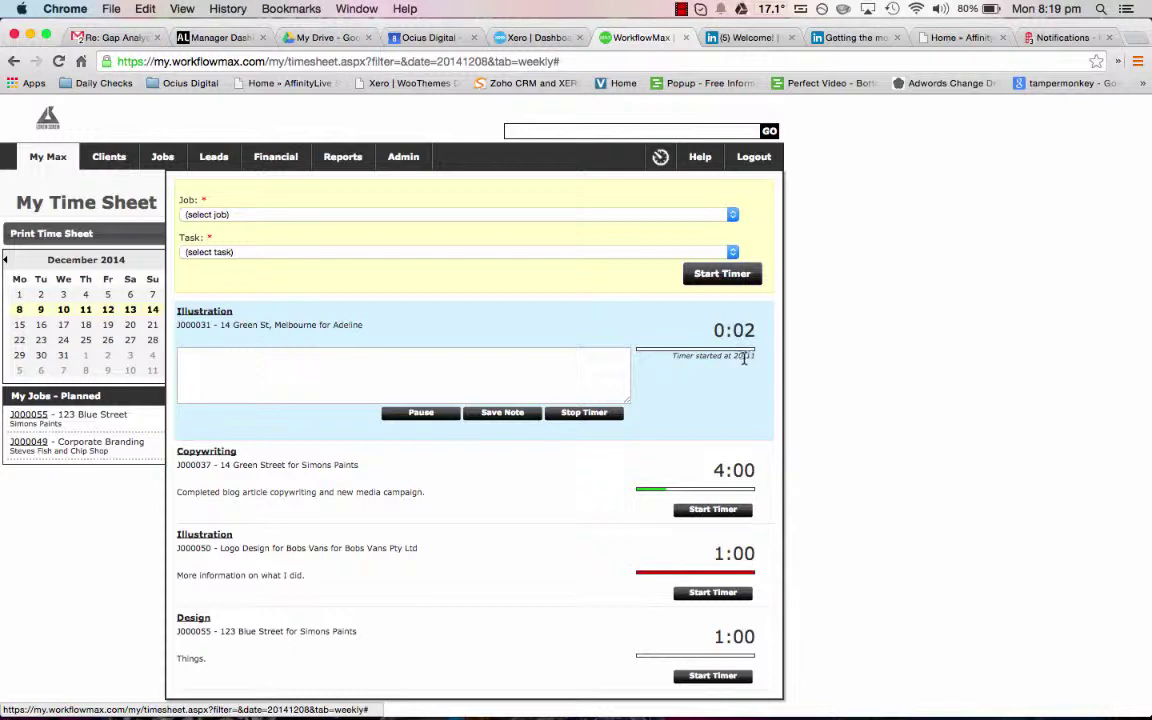
{"action": "left_click", "coordinate": [582, 414]}
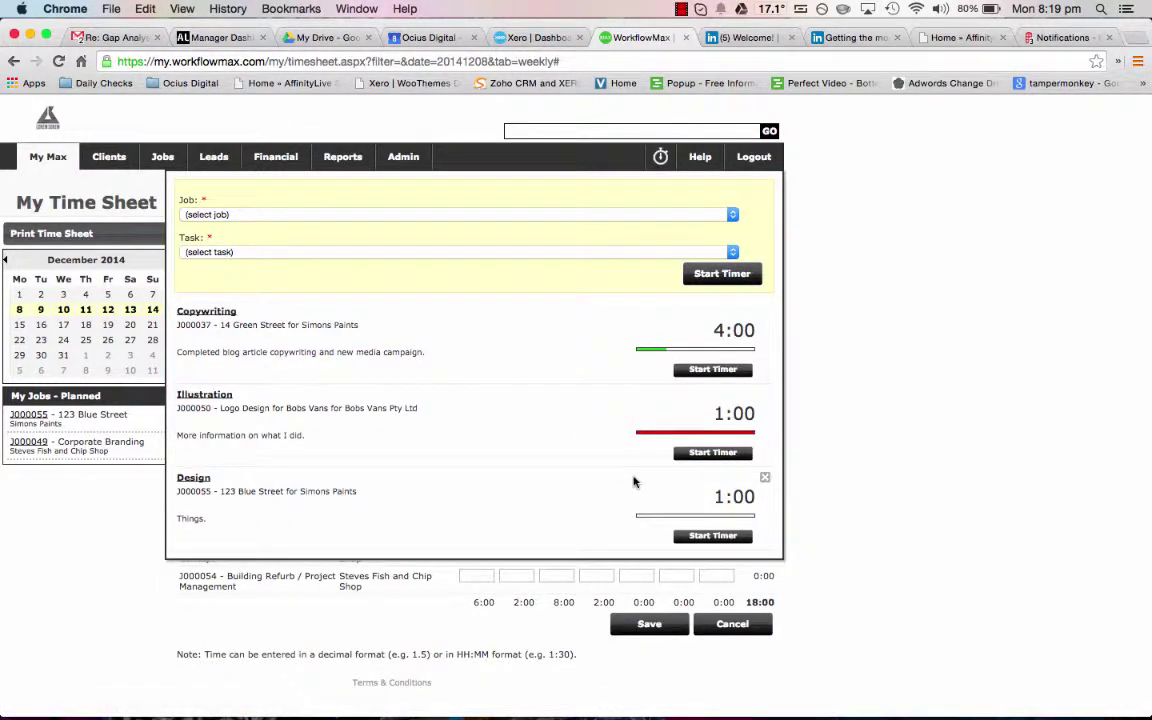
{"action": "left_click", "coordinate": [856, 412]}
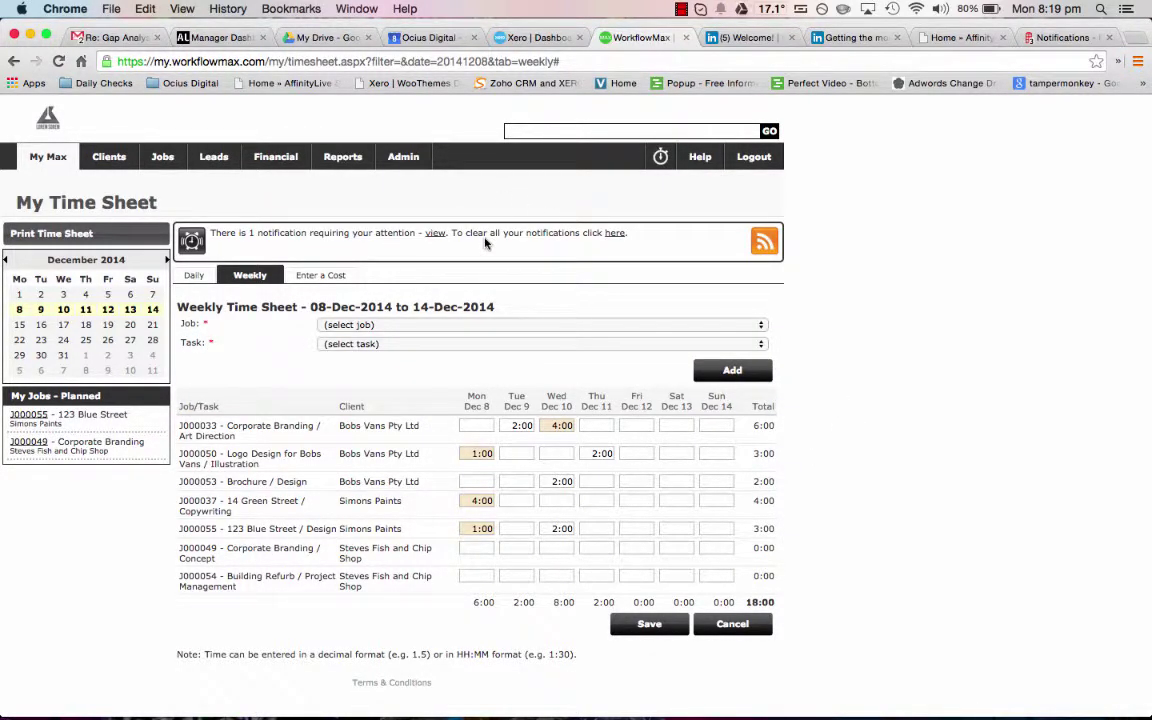
{"action": "mouse_move", "coordinate": [44, 160]}
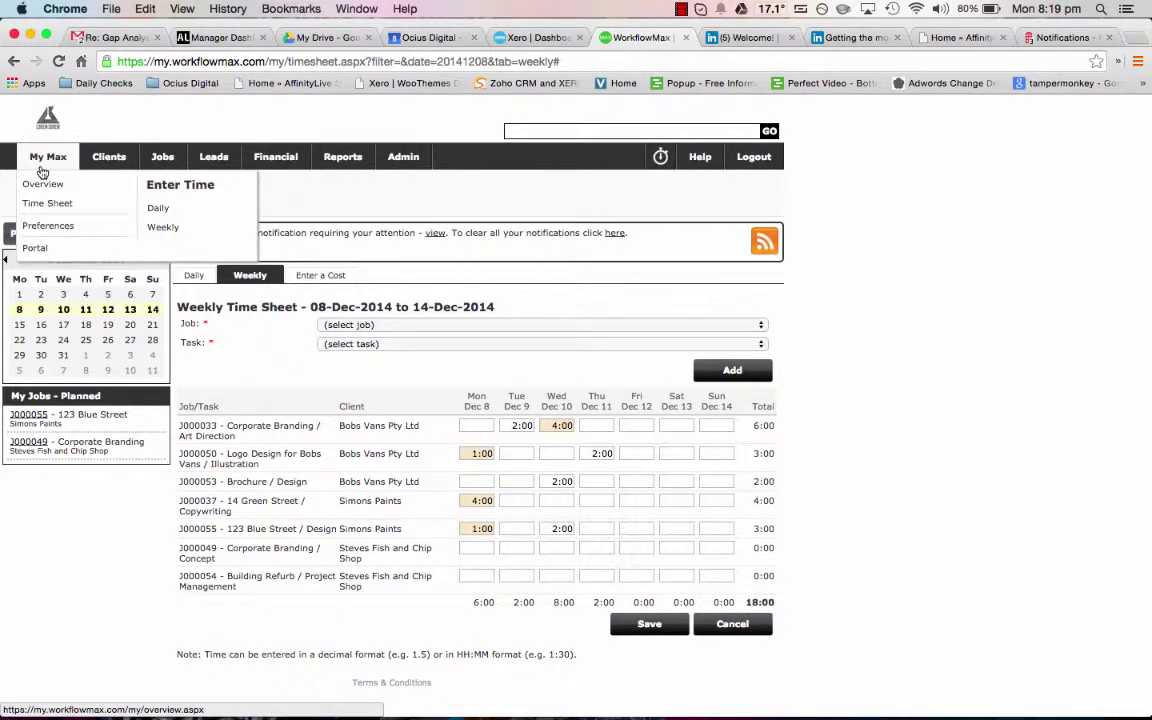